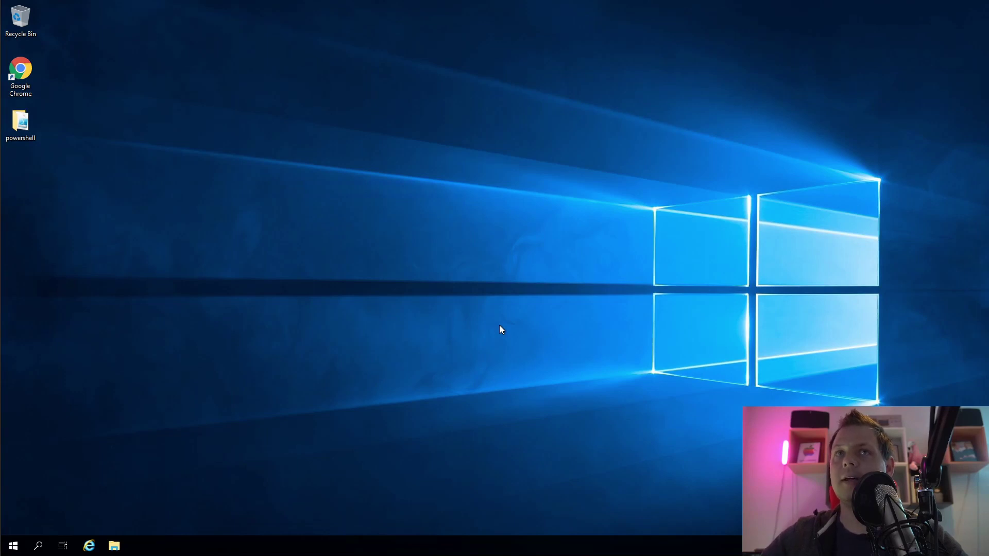
Open File Explorer off to one side and launch the Services console from Start
click(114, 547)
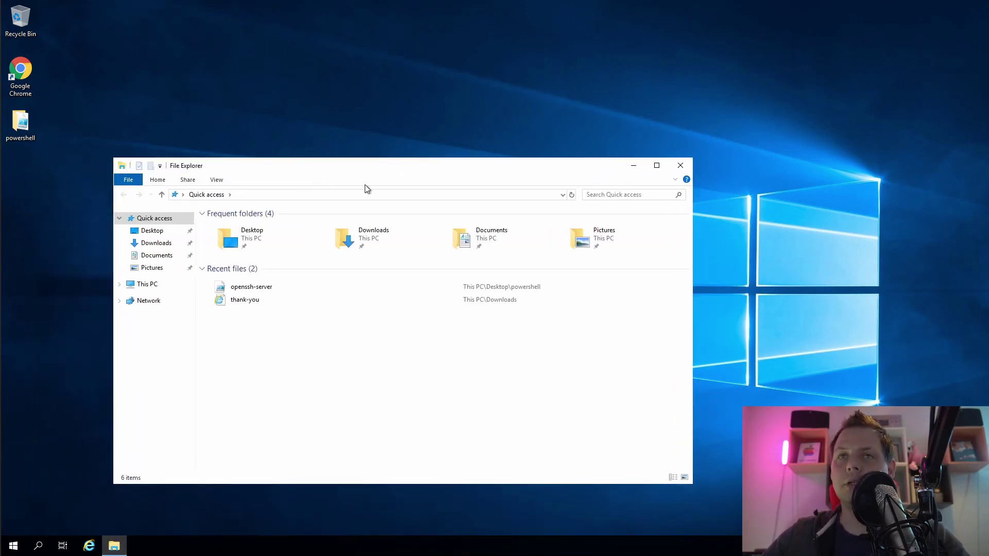
drag(386, 173, 461, 169)
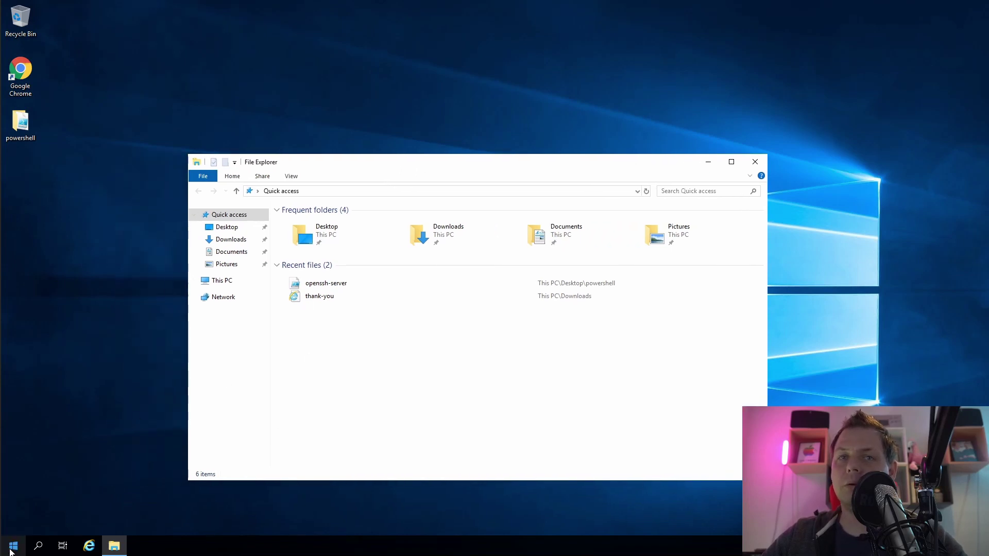
click(12, 550)
text(ser)
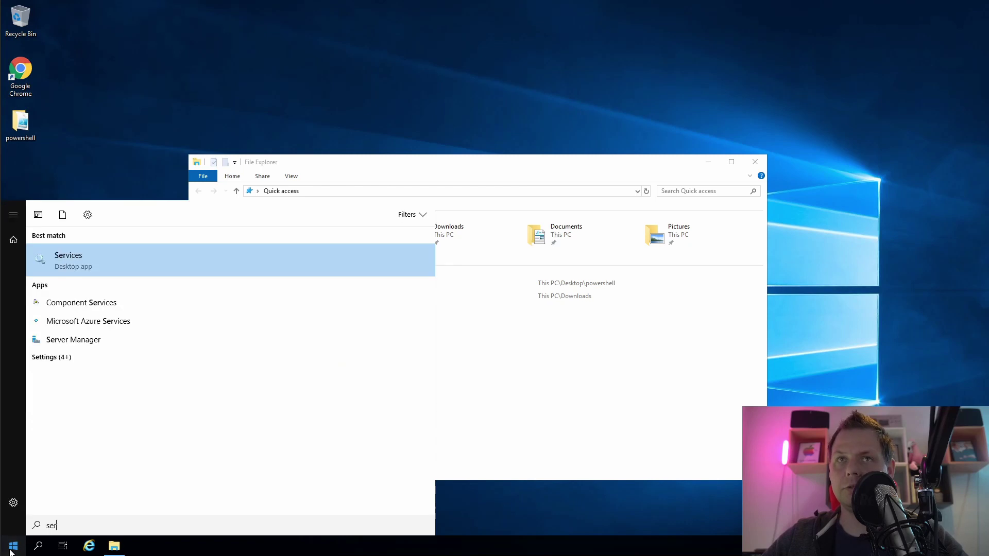
key(Return)
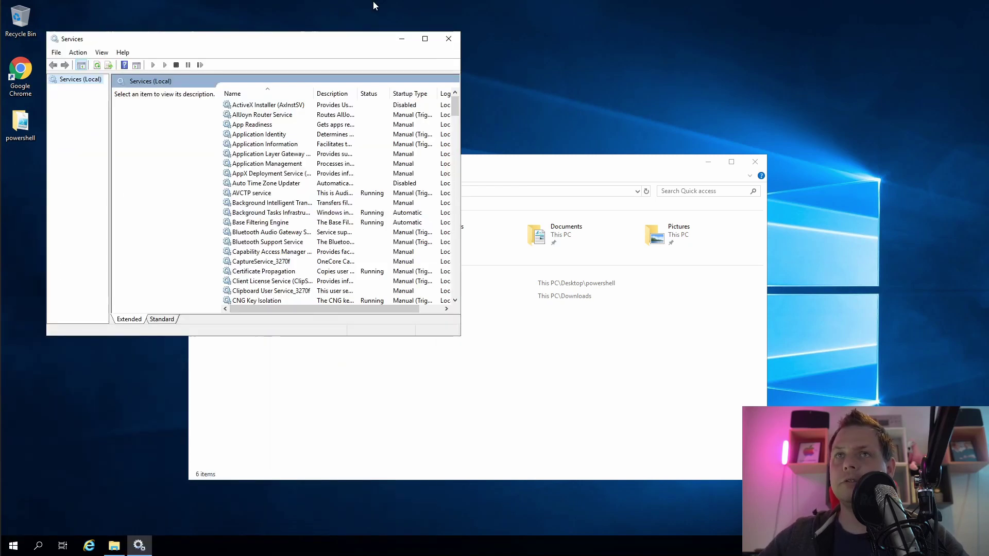
drag(333, 41, 314, 30)
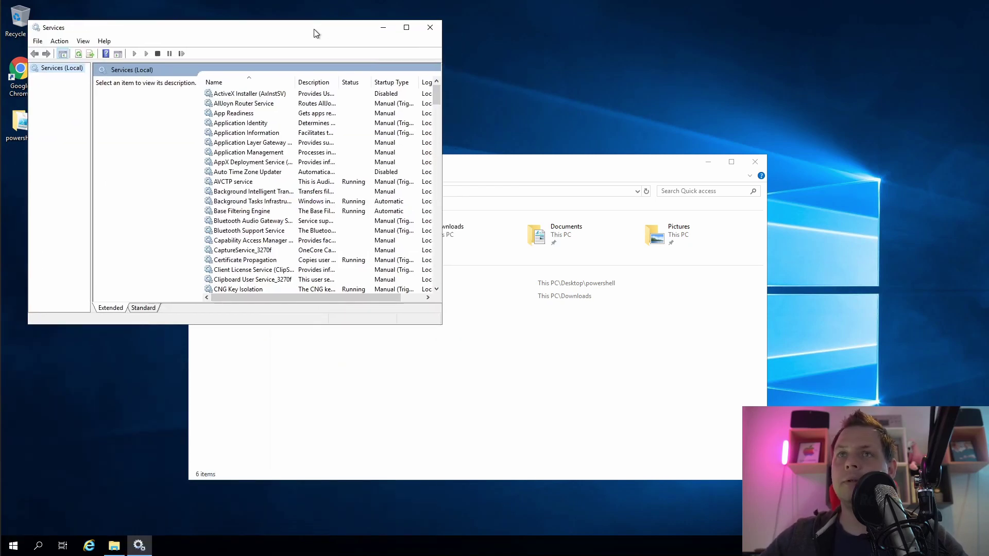
Select OpenSSH SSH Server in Services, then widen the window and move it to the upper right
click(305, 113)
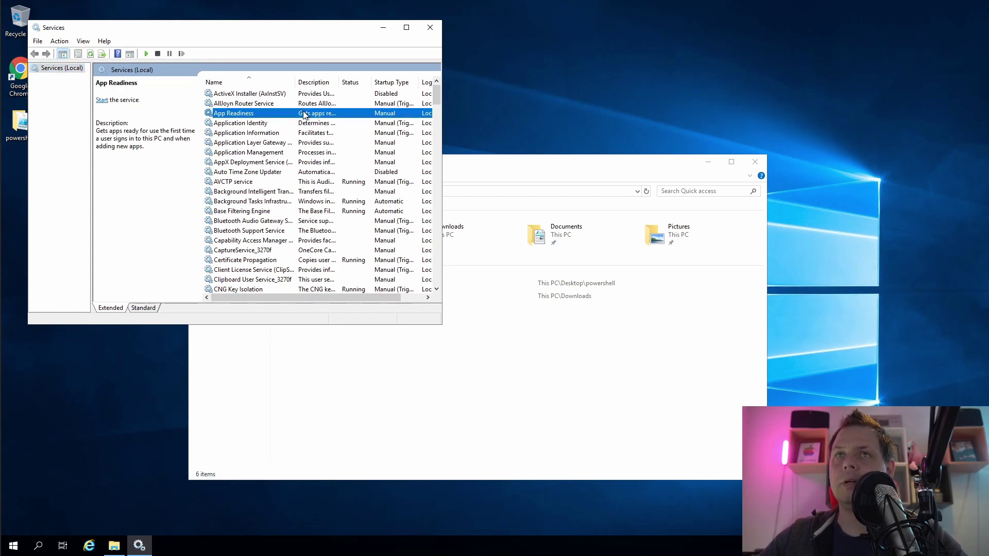
text(op)
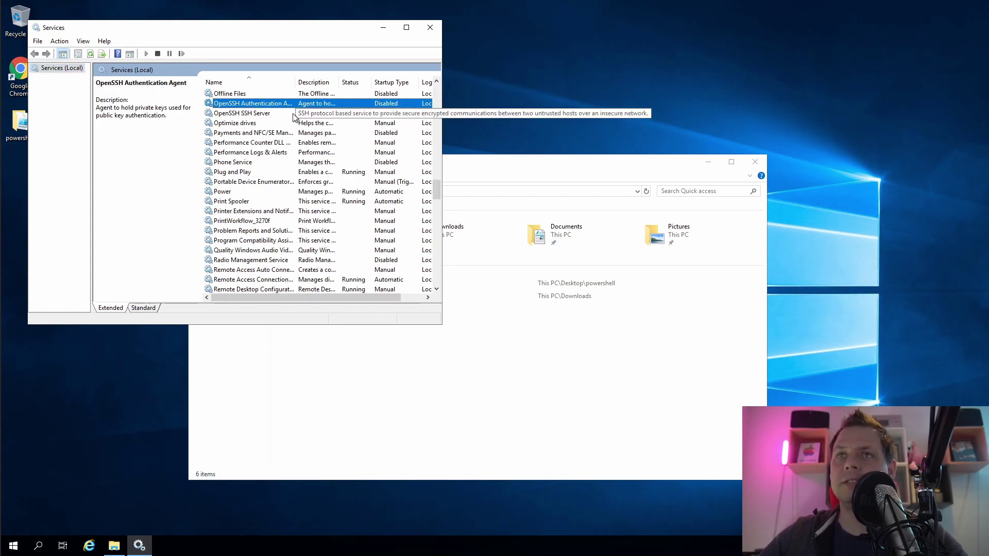
click(394, 114)
drag(441, 114, 556, 113)
drag(407, 28, 826, 15)
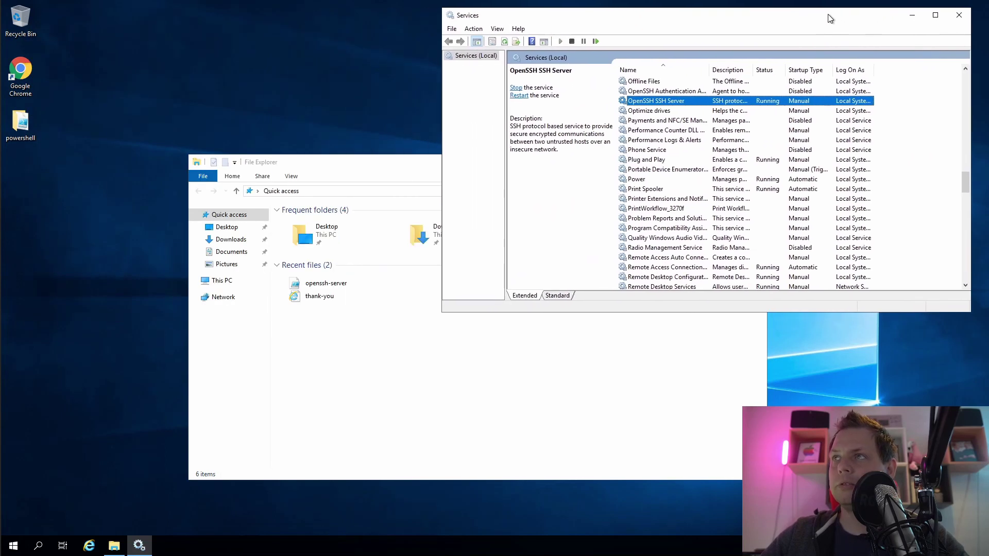
Turn on file name extensions and browse to C:\ProgramData in File Explorer
drag(410, 166, 336, 170)
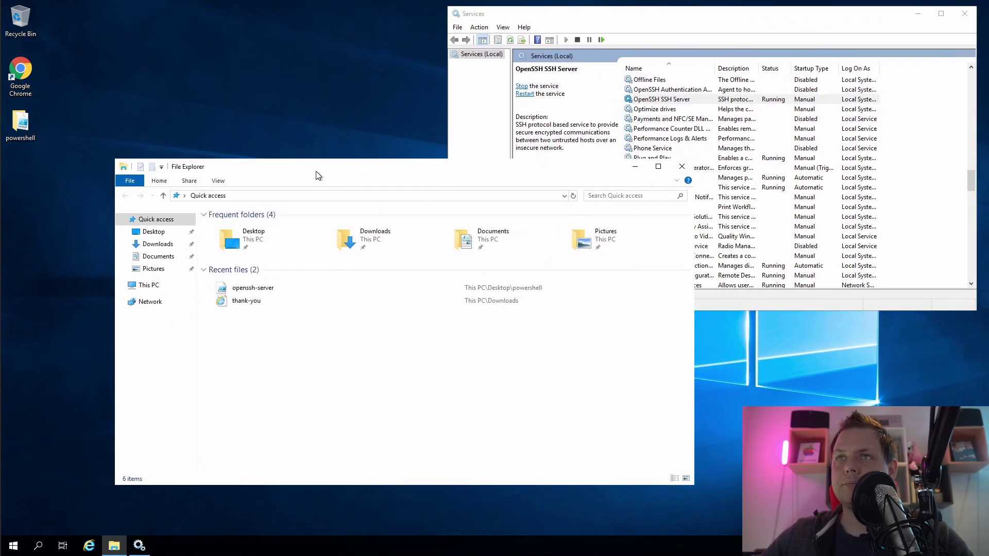
drag(429, 167, 427, 220)
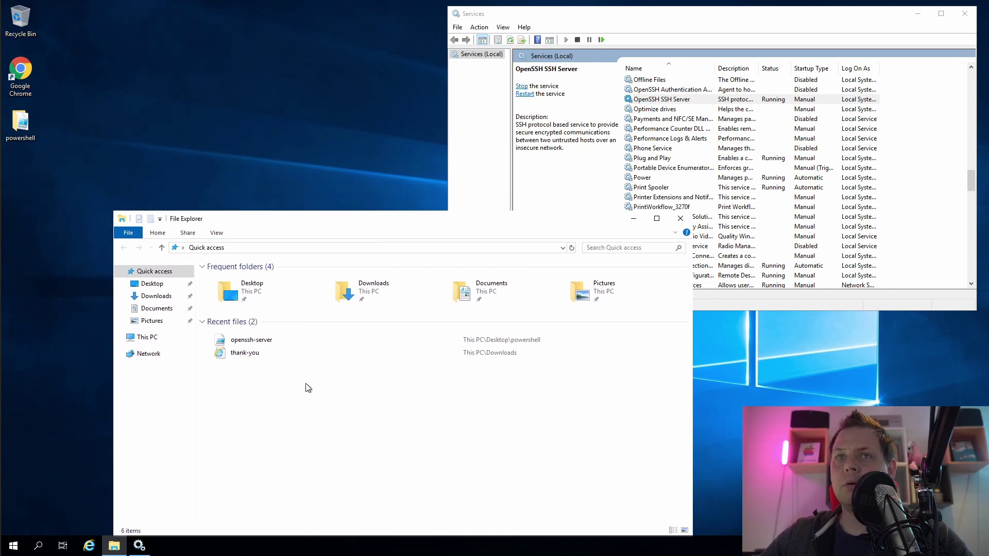
click(164, 337)
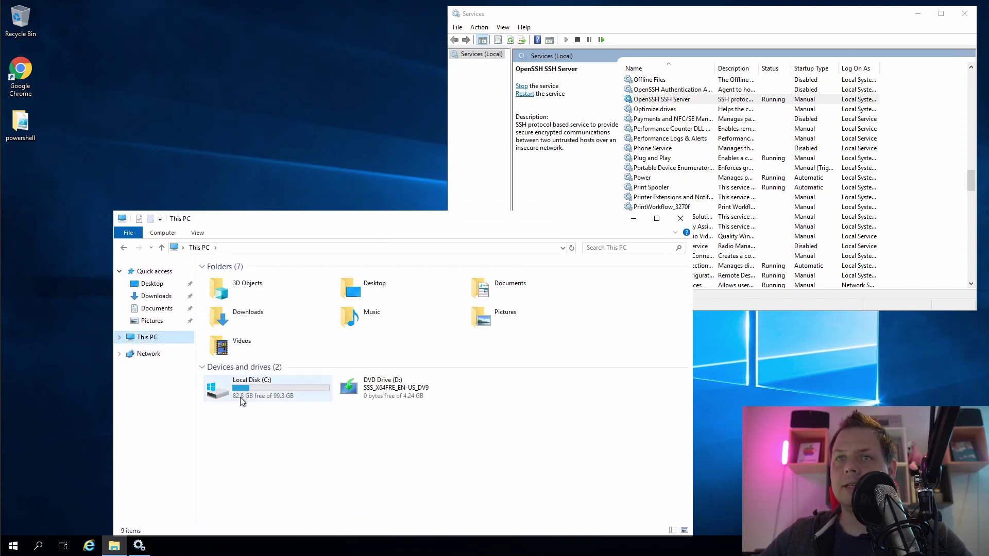
double_click(242, 394)
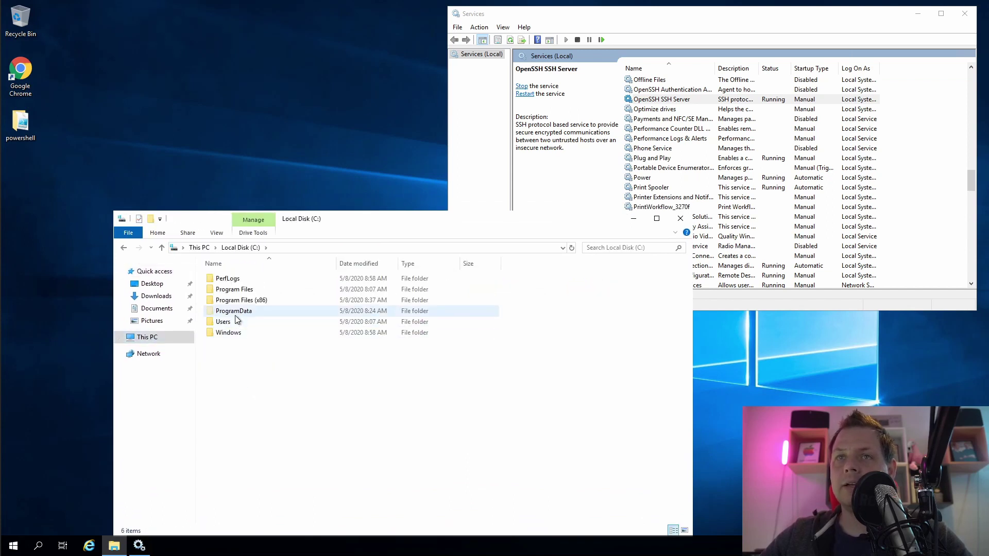
click(254, 310)
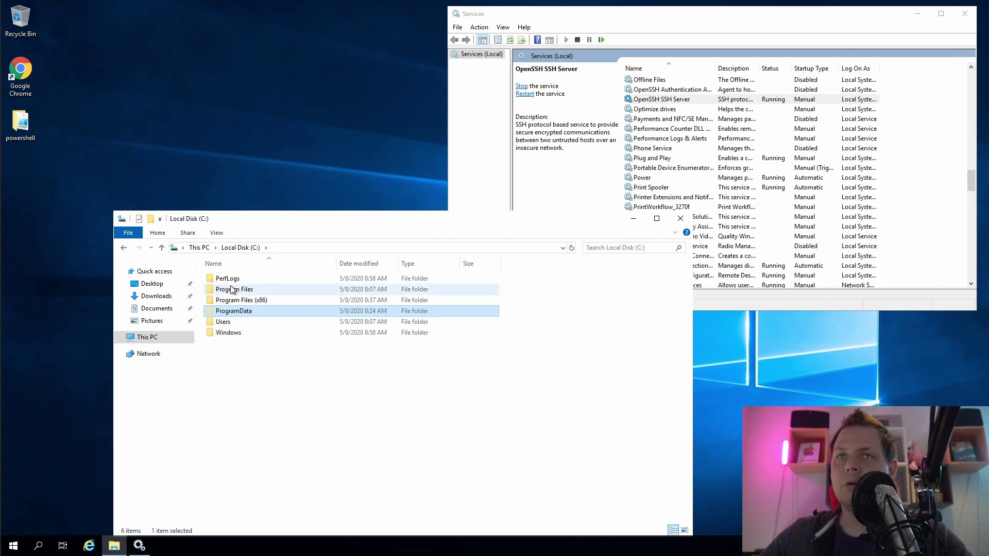
click(216, 235)
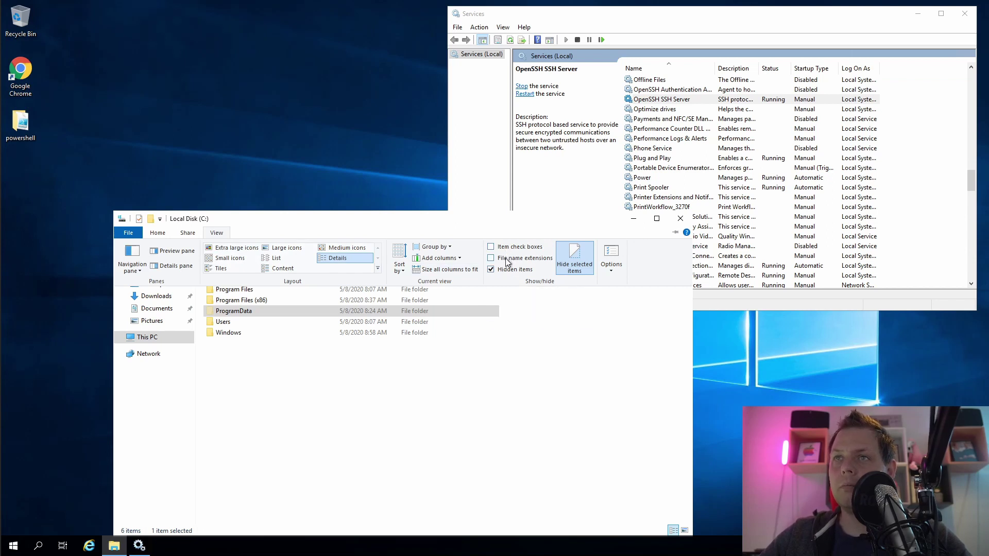
click(507, 260)
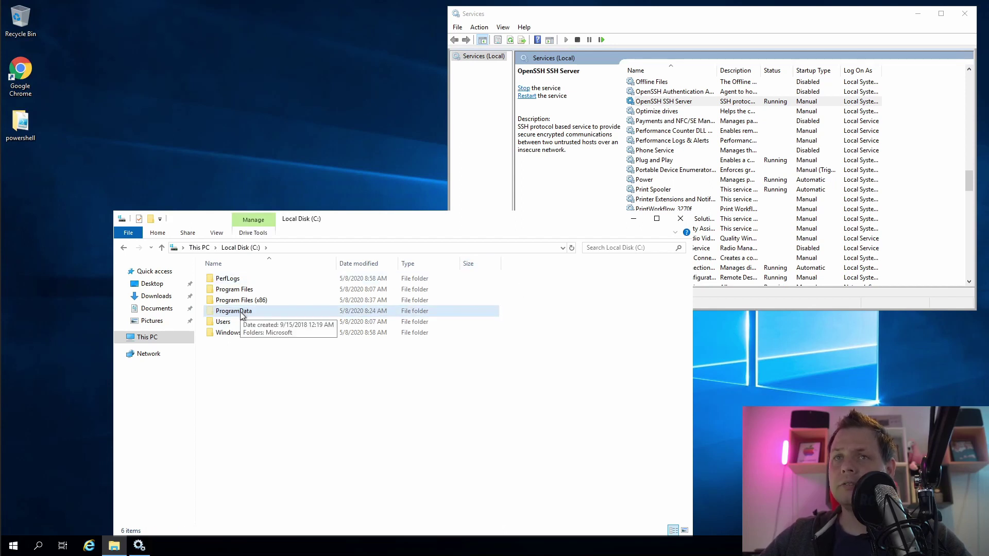
double_click(241, 312)
Enter the ssh folder and choose Open with > Notepad for sshd_config
click(229, 312)
double_click(229, 312)
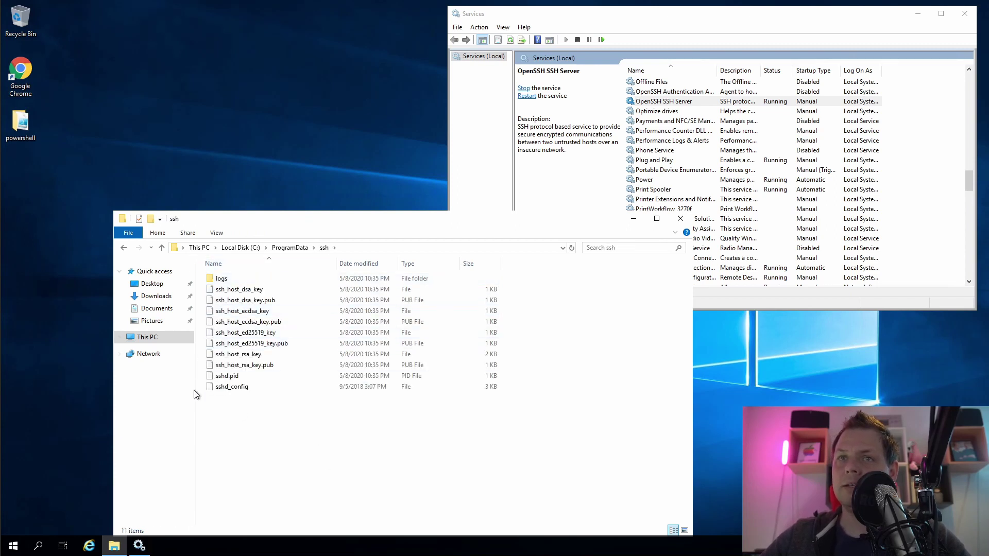
click(235, 389)
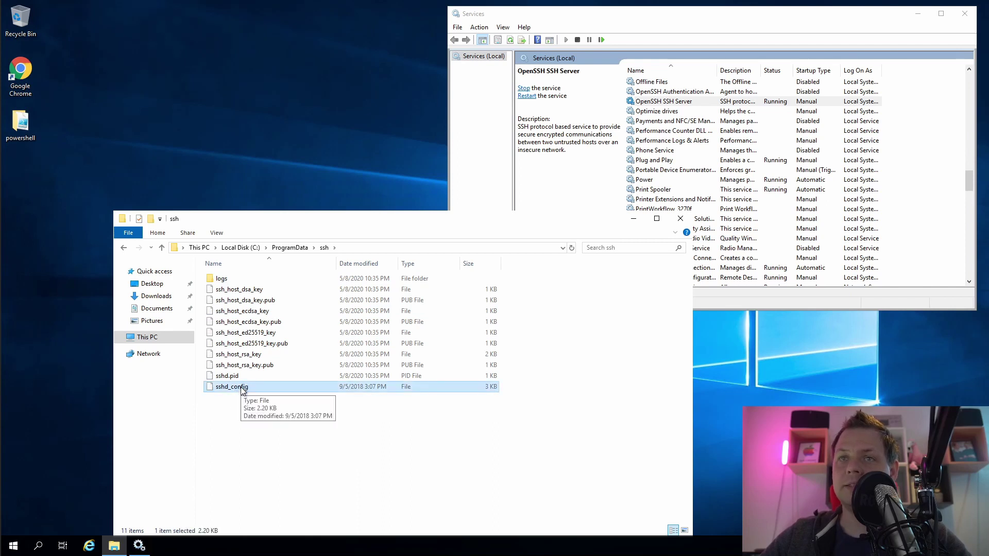
right_click(243, 389)
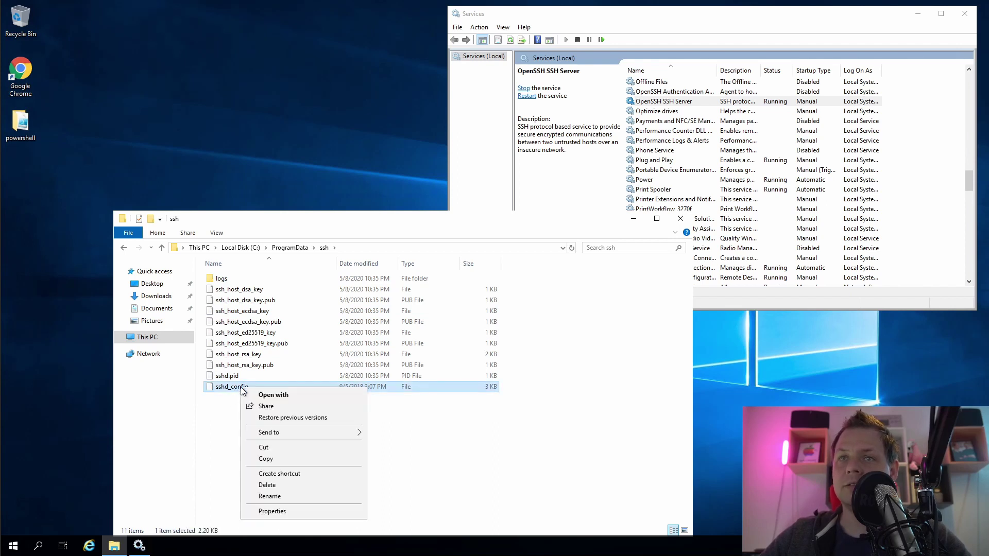
click(287, 398)
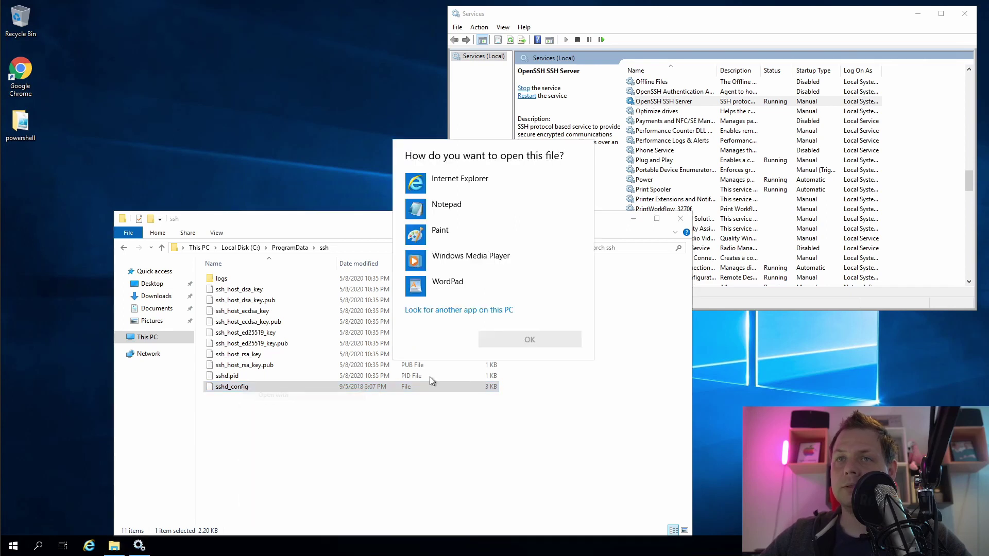
click(462, 213)
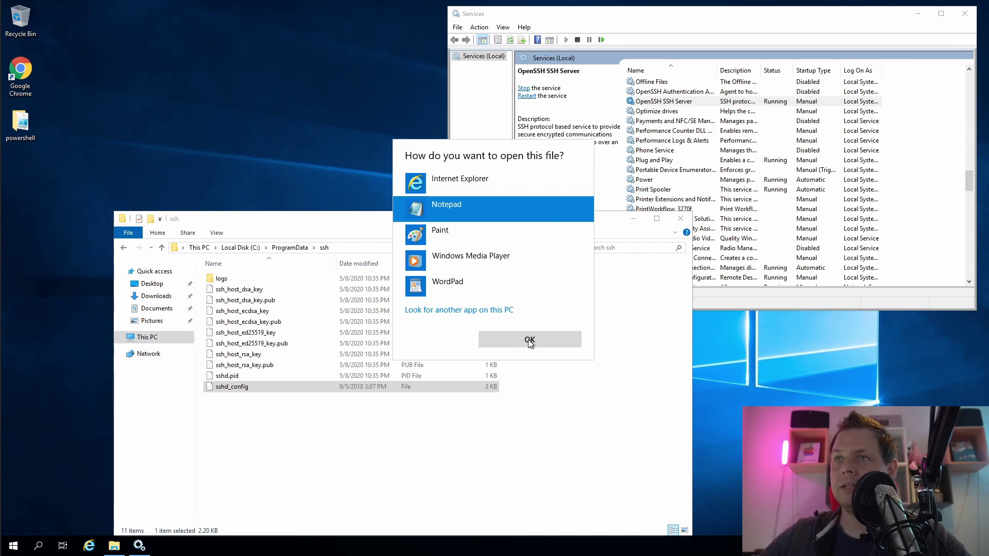
Open sshd_config in Notepad, resized at the top-left beside Explorer
click(530, 341)
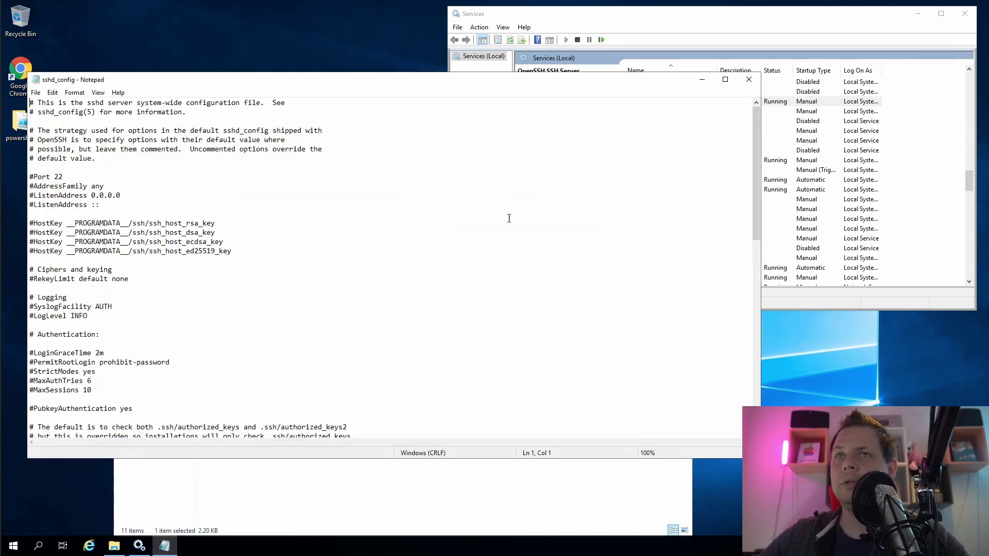
drag(855, 132, 565, 132)
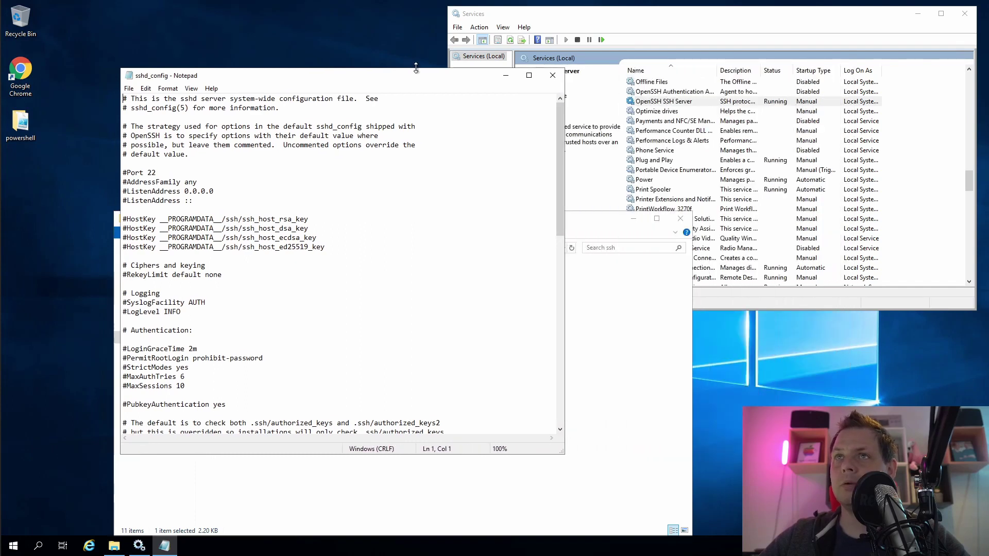
drag(414, 69, 296, 11)
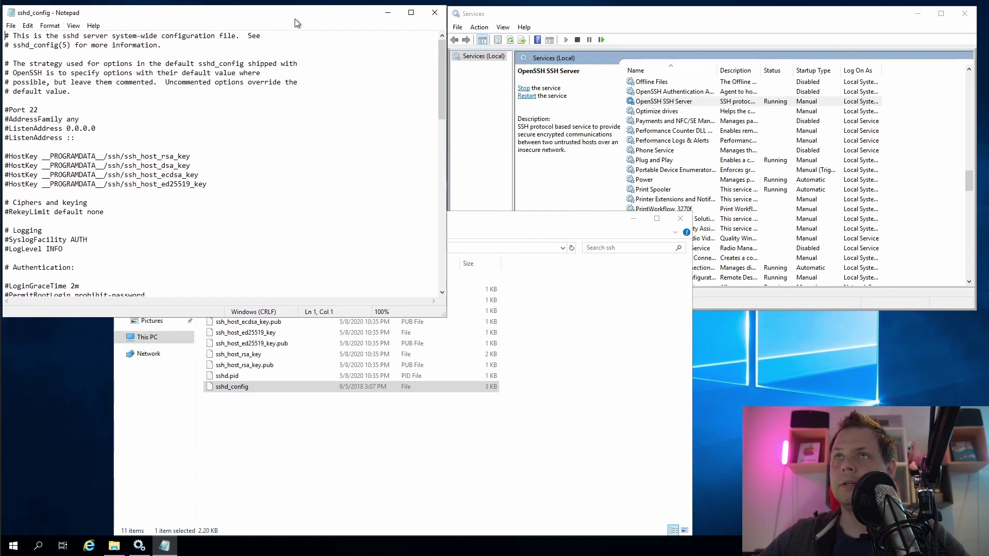
click(561, 227)
drag(561, 227, 655, 246)
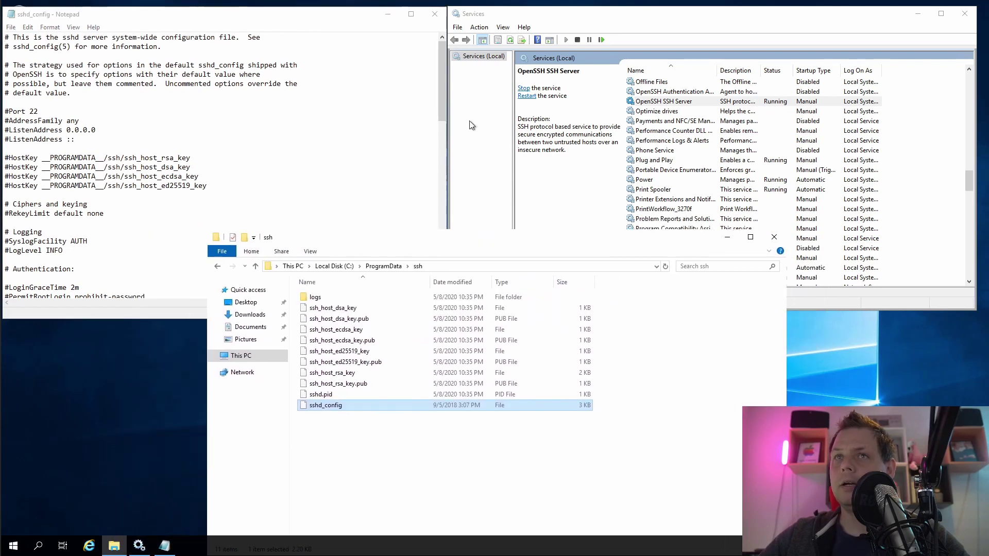
click(303, 22)
Begin typing the DenyUsers rule on the empty last line of sshd_config
scroll(270, 223, down, 20)
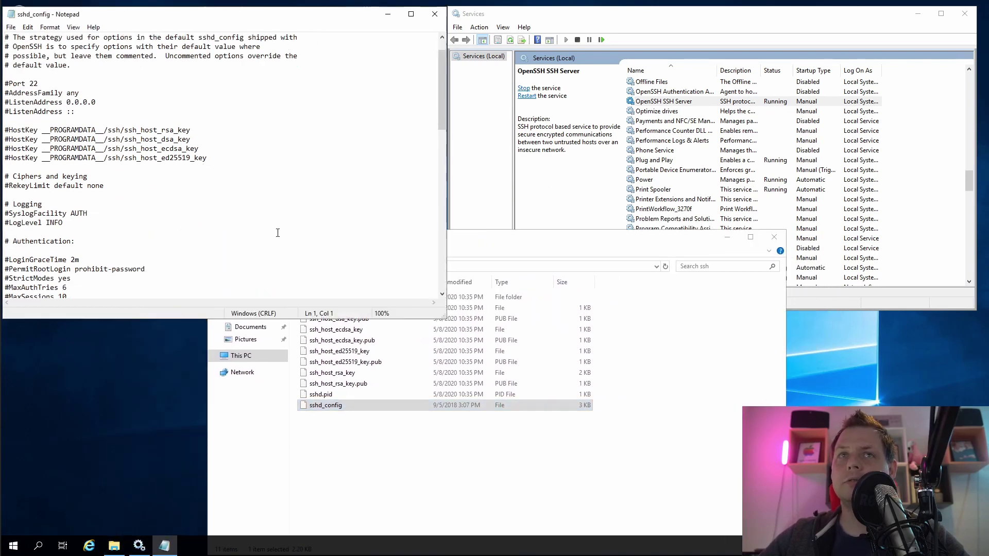
click(303, 274)
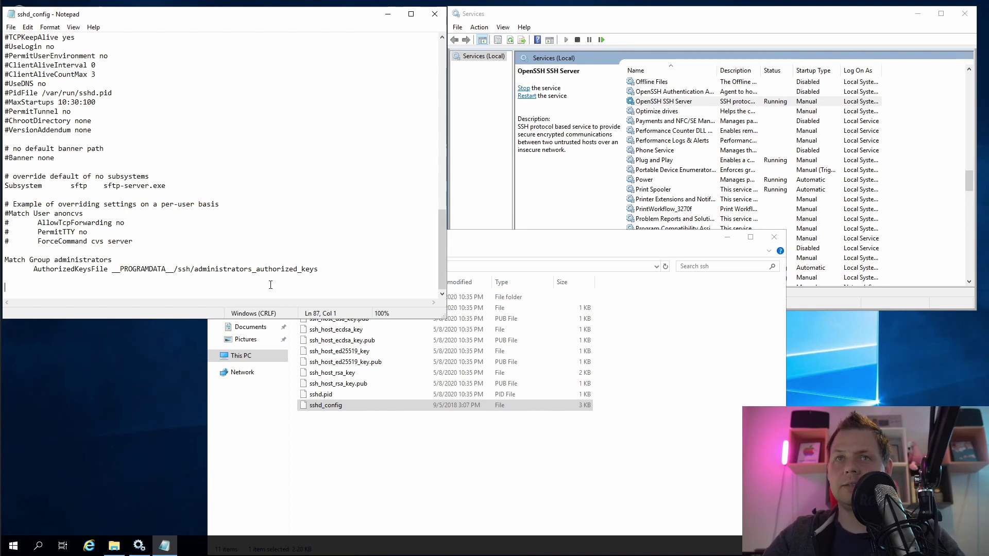
text(DenyUsers *)
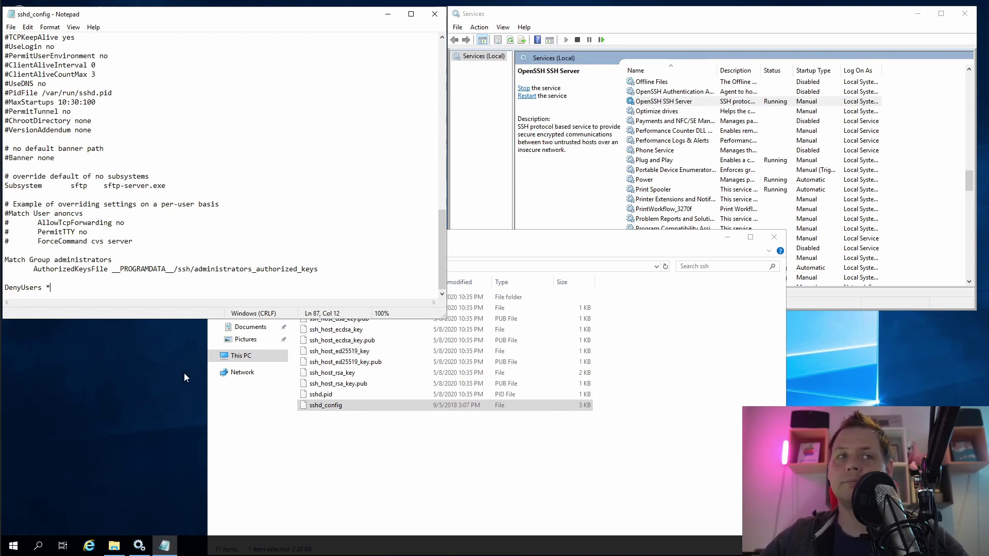
Save sshd_config, then go to Settings > Accounts > Other users
key(ctrl+s)
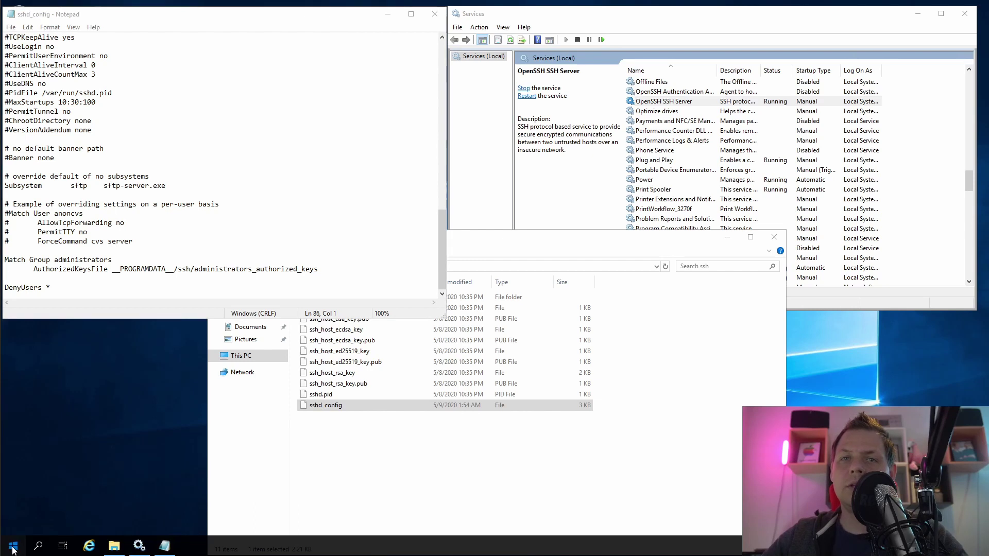
click(14, 545)
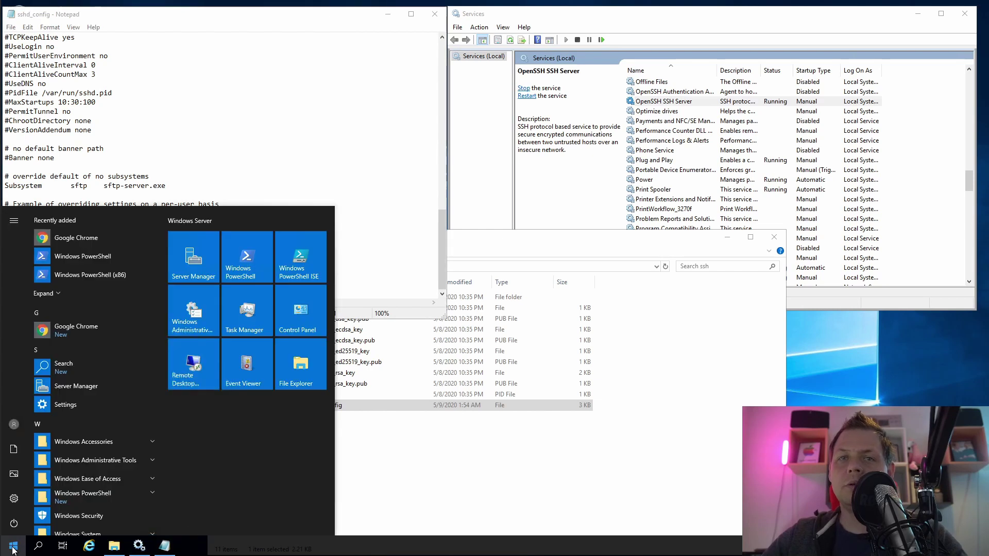
click(15, 498)
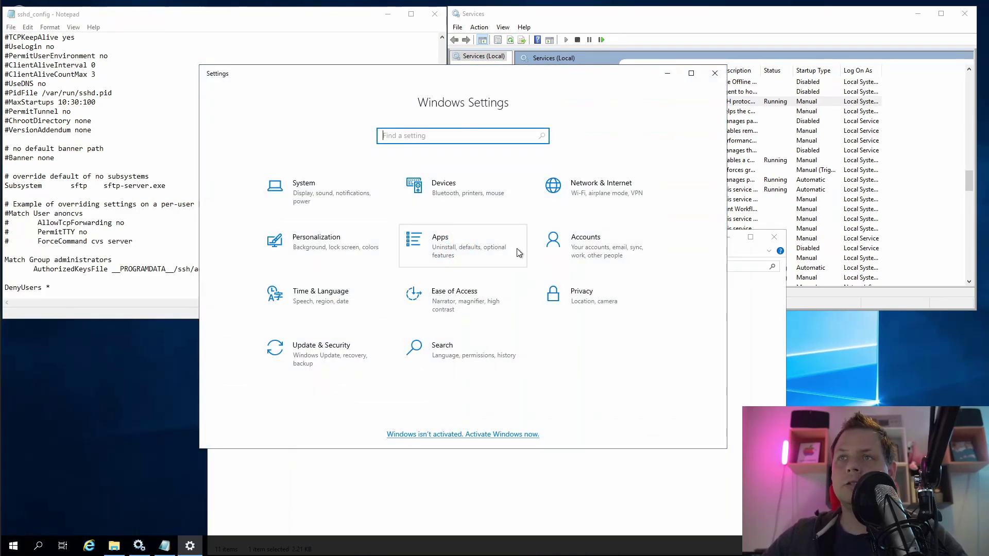
click(600, 246)
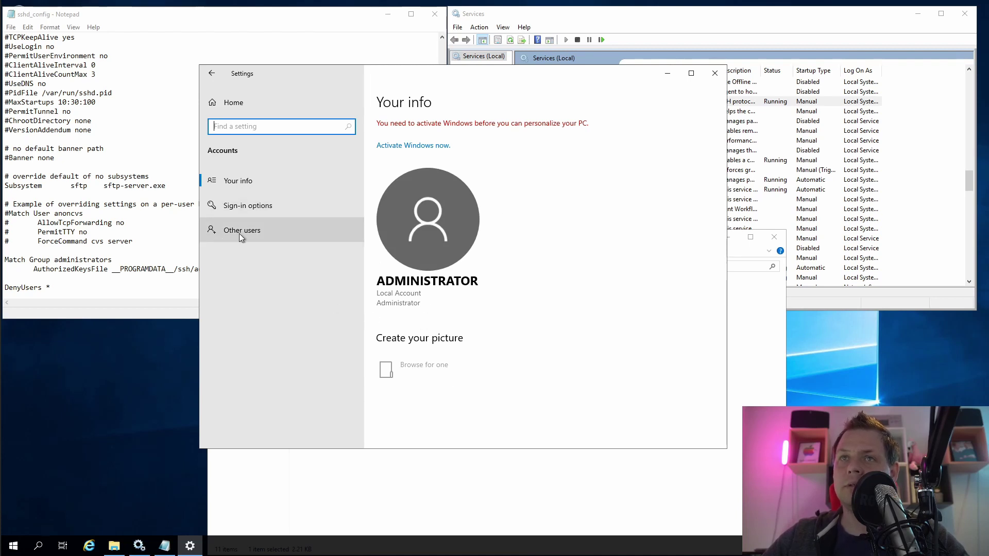
click(260, 235)
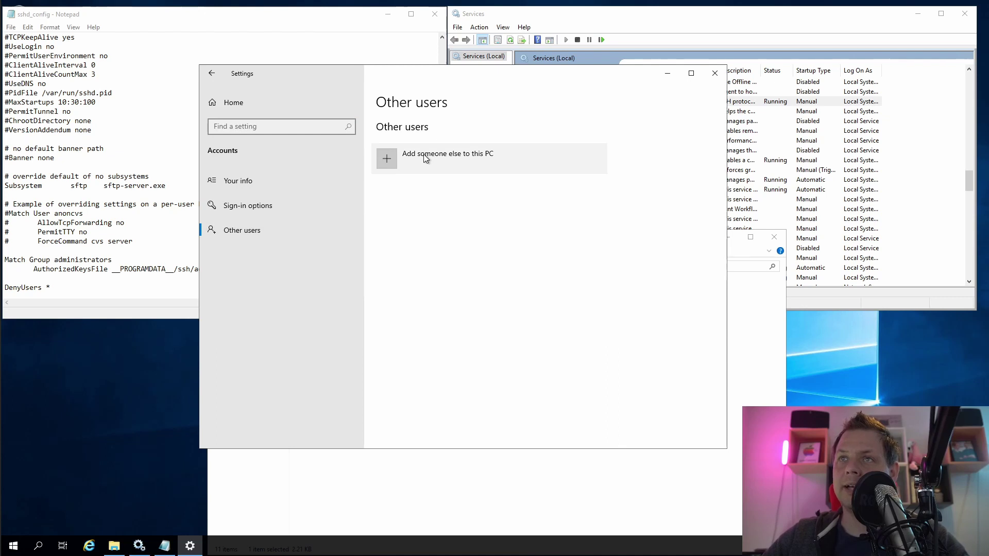
Close Settings and start a new user from the Users list in Local Users and Groups
click(425, 159)
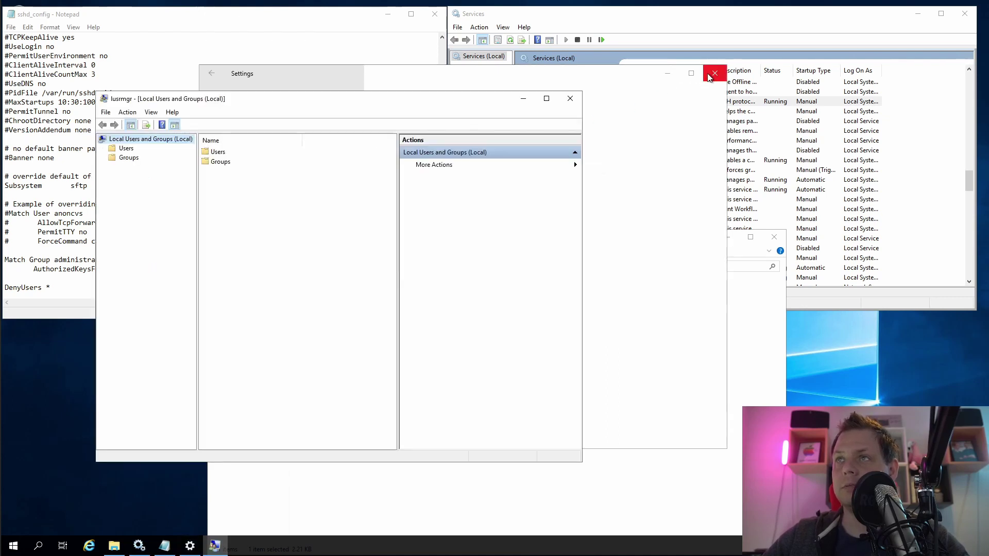
click(715, 74)
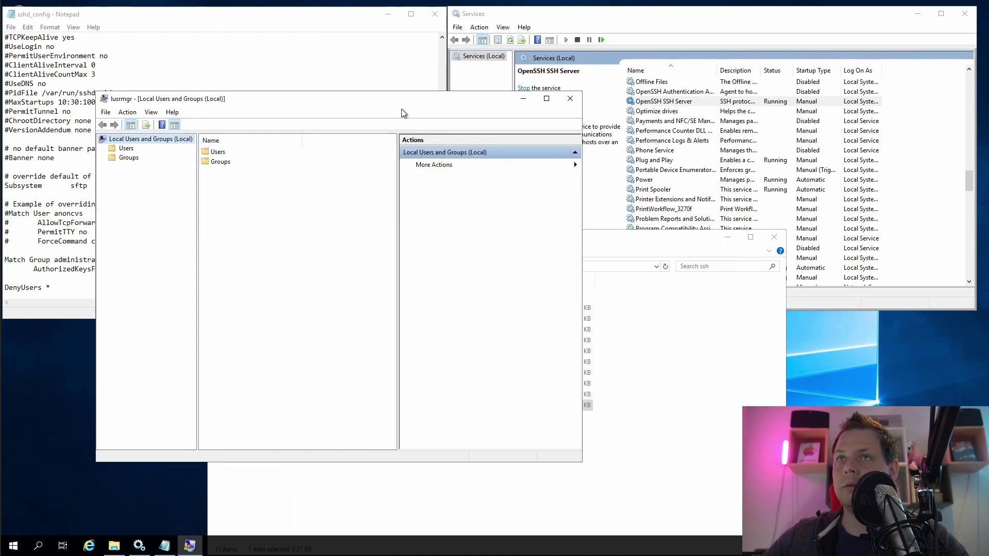
drag(257, 98, 505, 83)
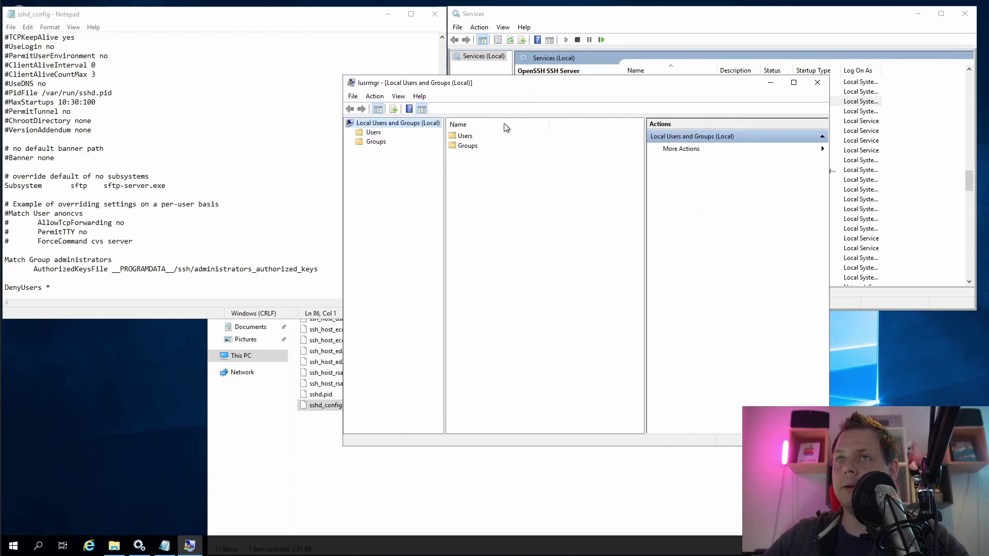
click(379, 133)
right_click(518, 236)
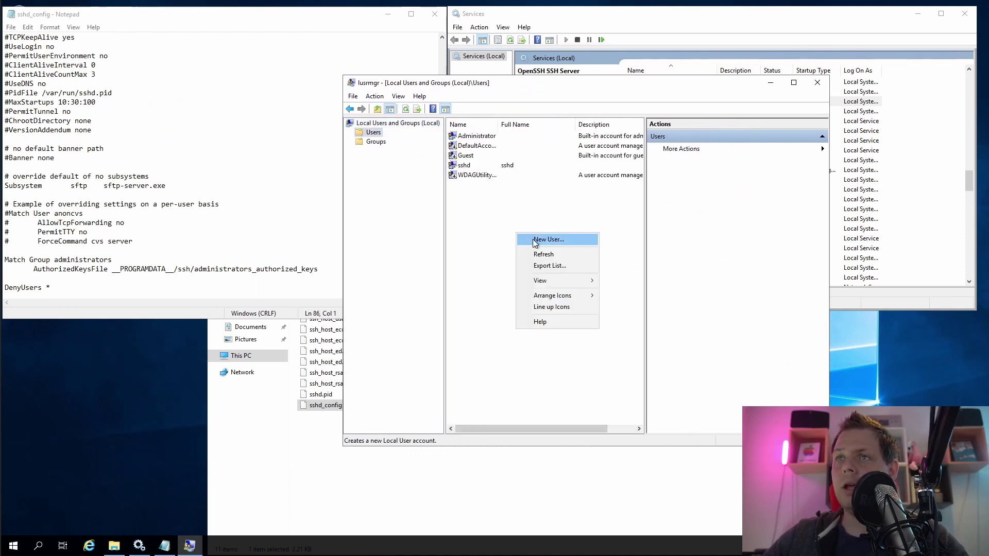
click(533, 242)
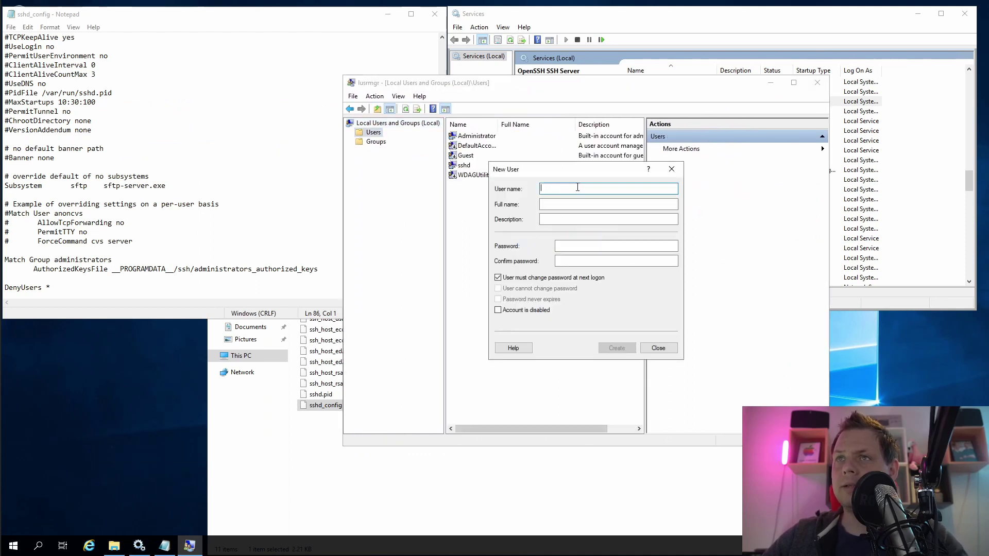
Create user 'test' with a password, no forced change, and password never expires
mouse_move(566, 174)
mouse_down()
mouse_move(541, 185)
mouse_move(561, 190)
mouse_up()
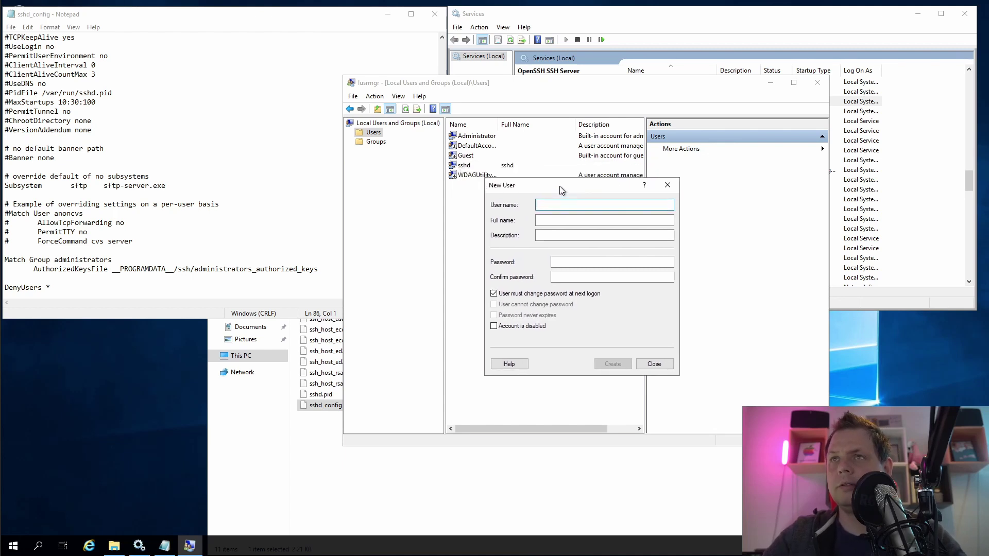
text(te)
key(Tab)
key(Tab)
key(Tab)
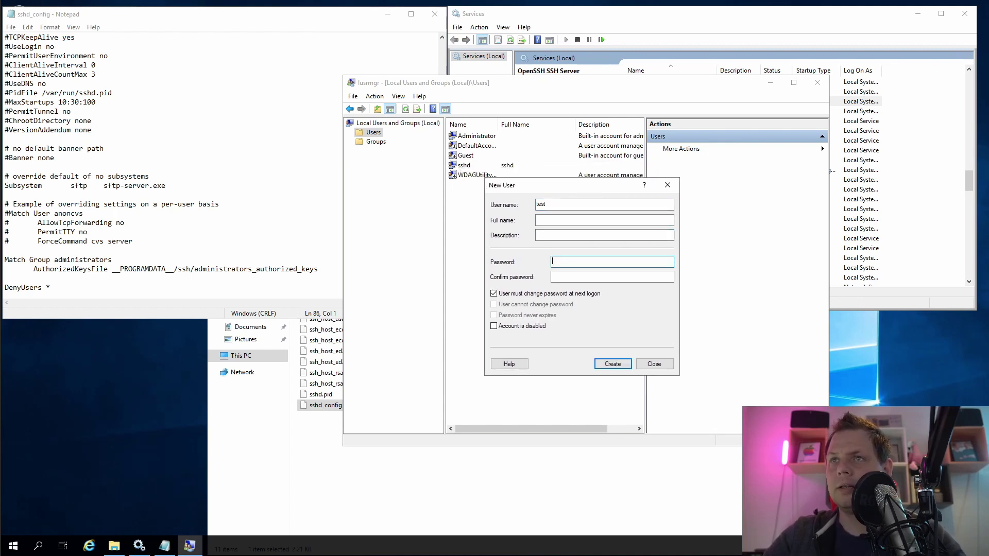
text(*********)
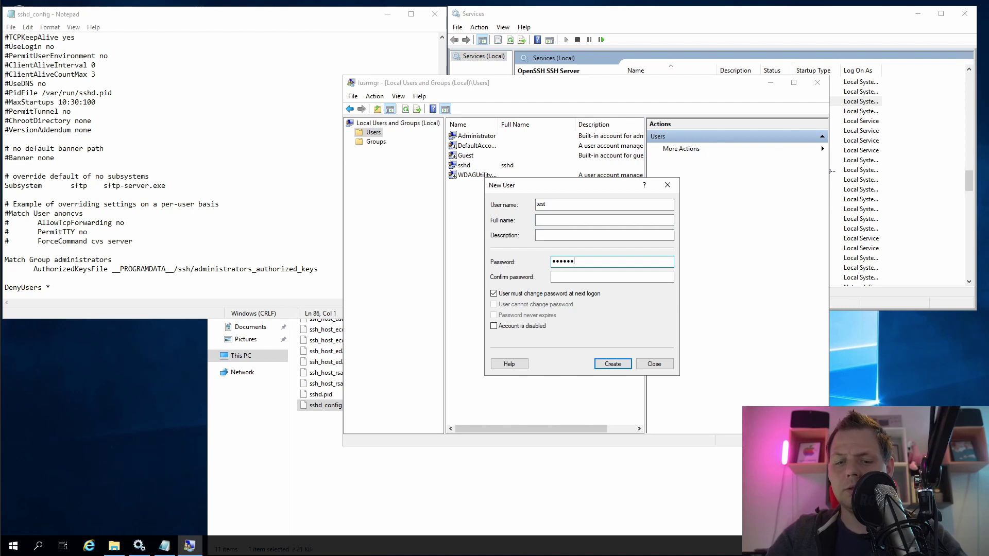
key(Tab)
text(****)
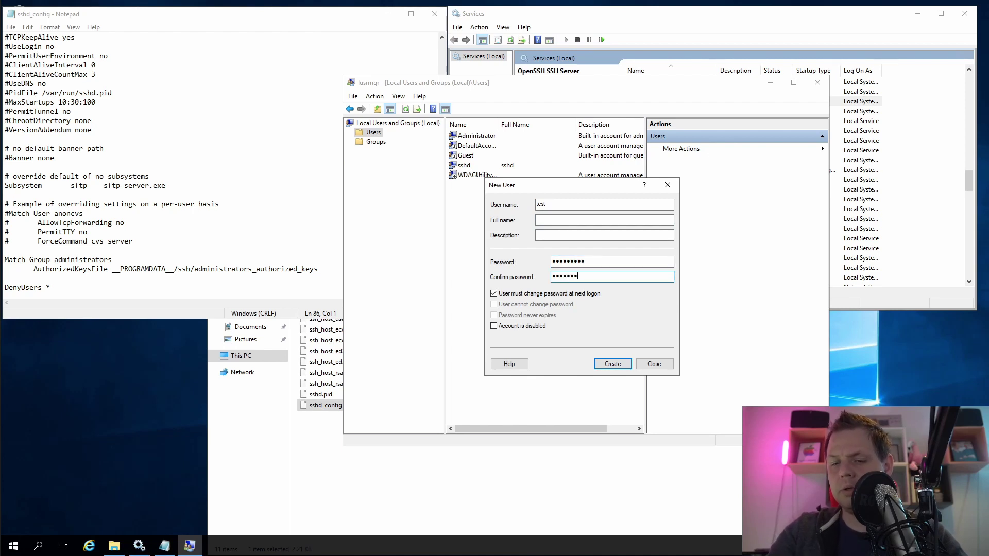
text(**)
click(535, 292)
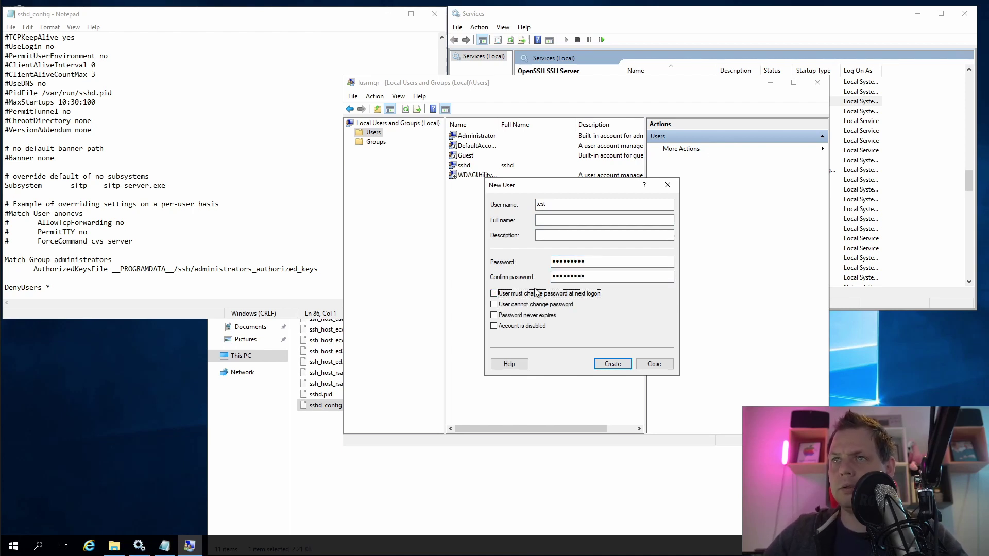
click(531, 315)
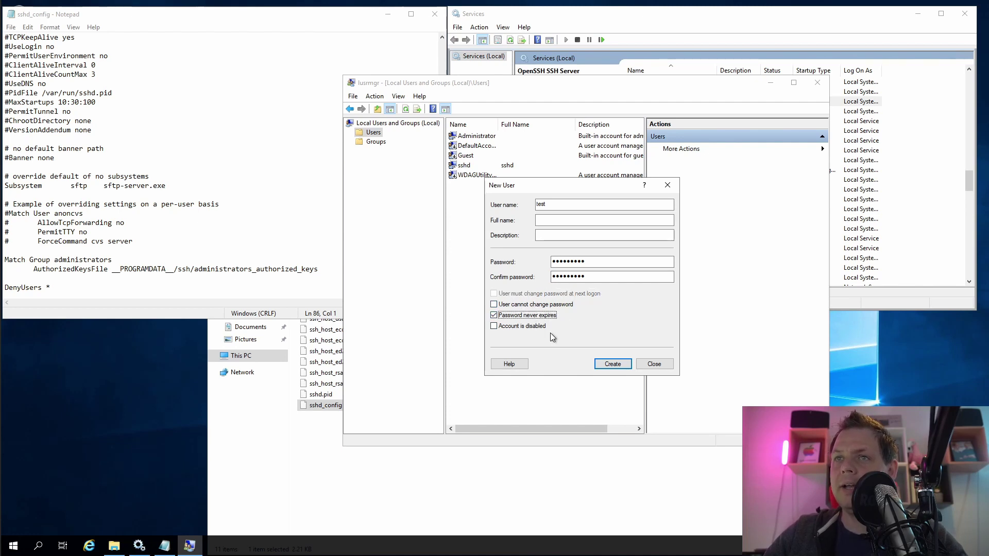
click(614, 365)
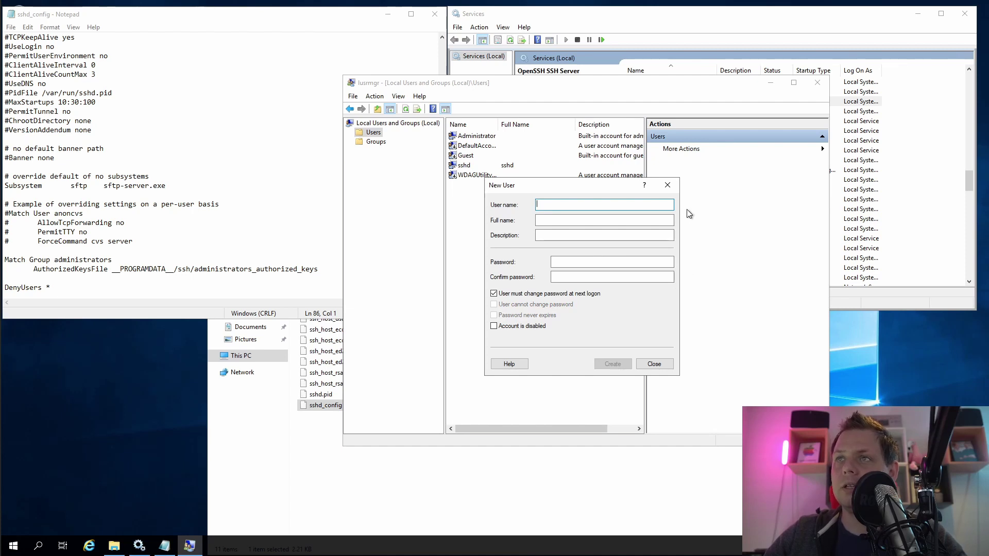
click(668, 185)
Select the test account, then move the user manager and ssh folder windows aside
click(494, 175)
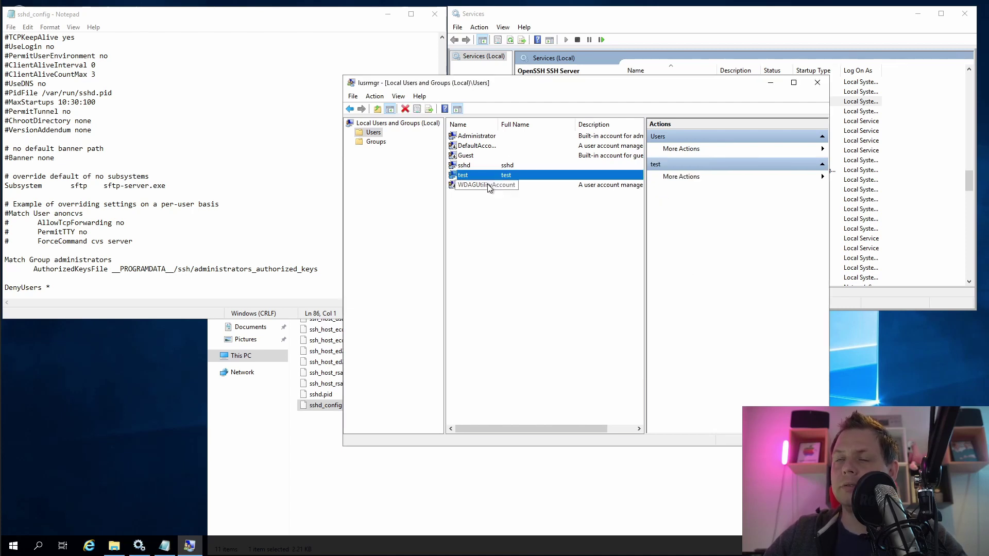
drag(623, 82, 781, 171)
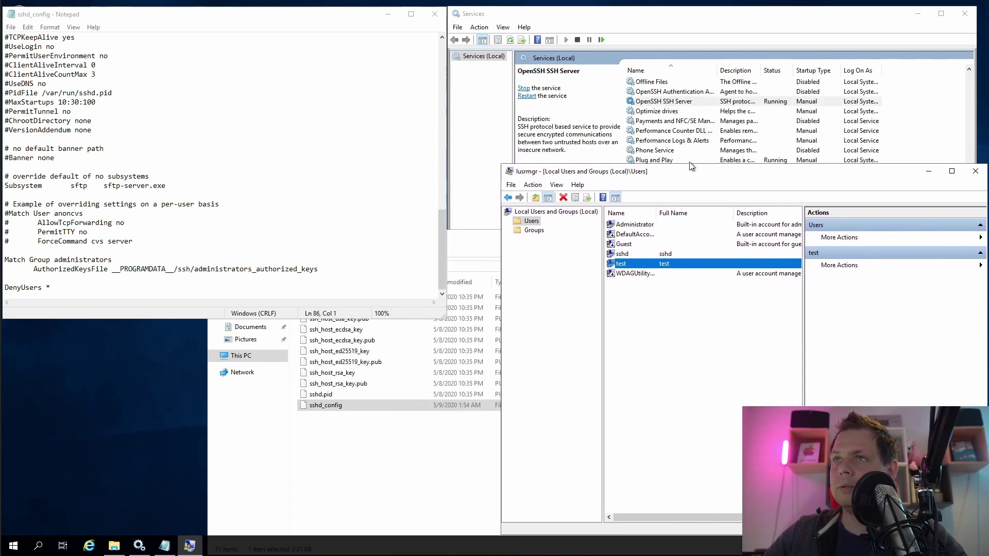
drag(479, 244, 342, 339)
drag(427, 334, 366, 330)
Save sshd_config with DenyUsers * and restart the OpenSSH SSH Server service
click(249, 283)
key(Down)
key(End)
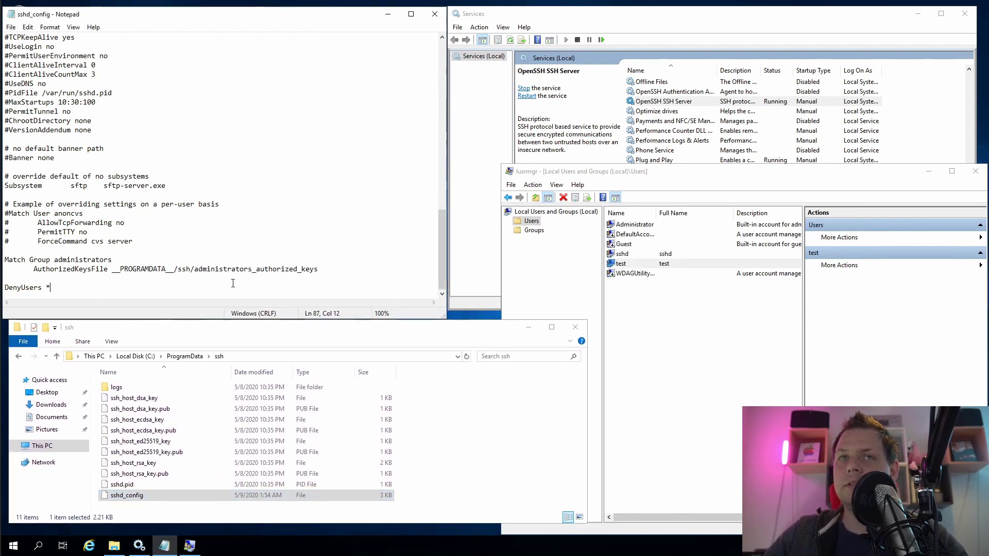
key(ctrl+s)
right_click(688, 101)
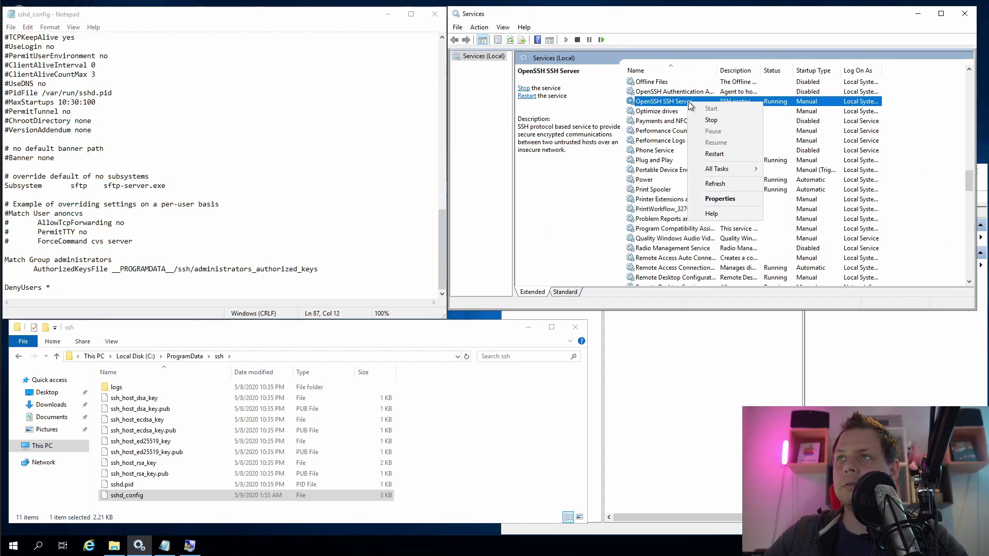
click(724, 153)
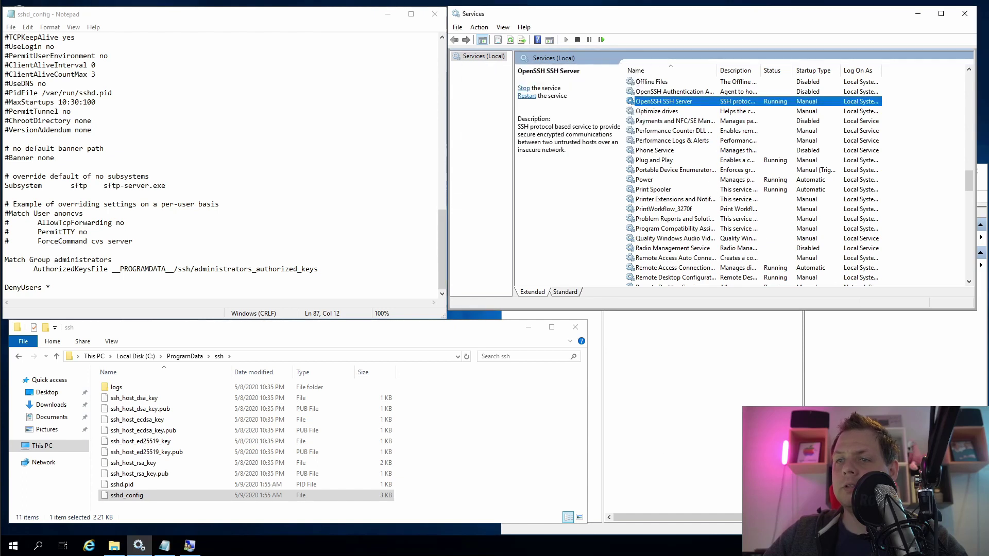
click(512, 535)
drag(407, 246, 397, 165)
text(s)
text(sh test@192.168.0)
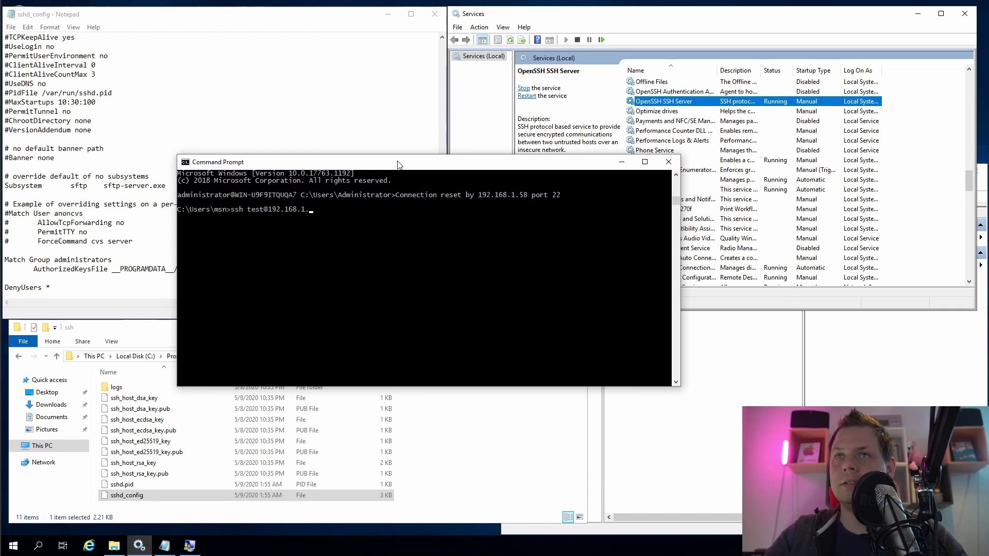
text(.5)
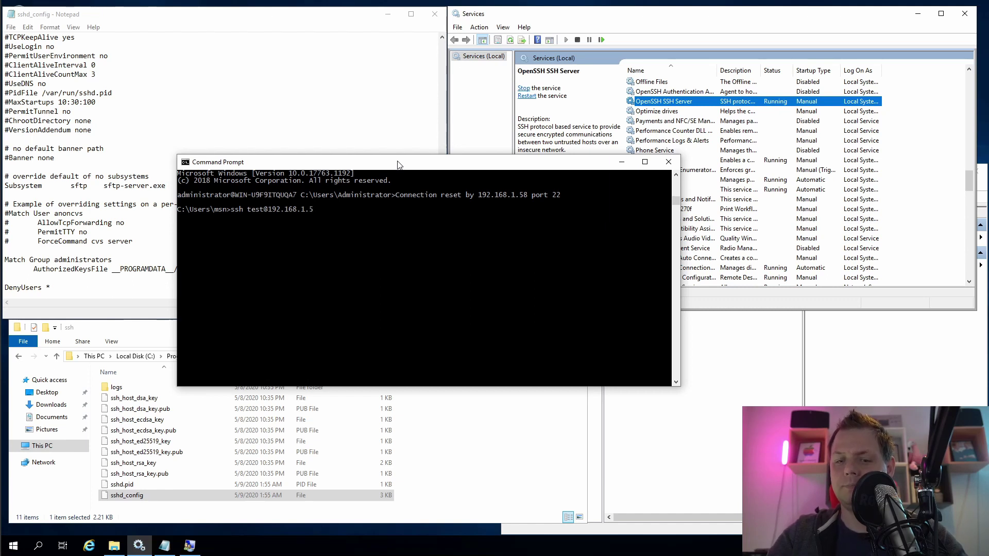
text(8)
key(Return)
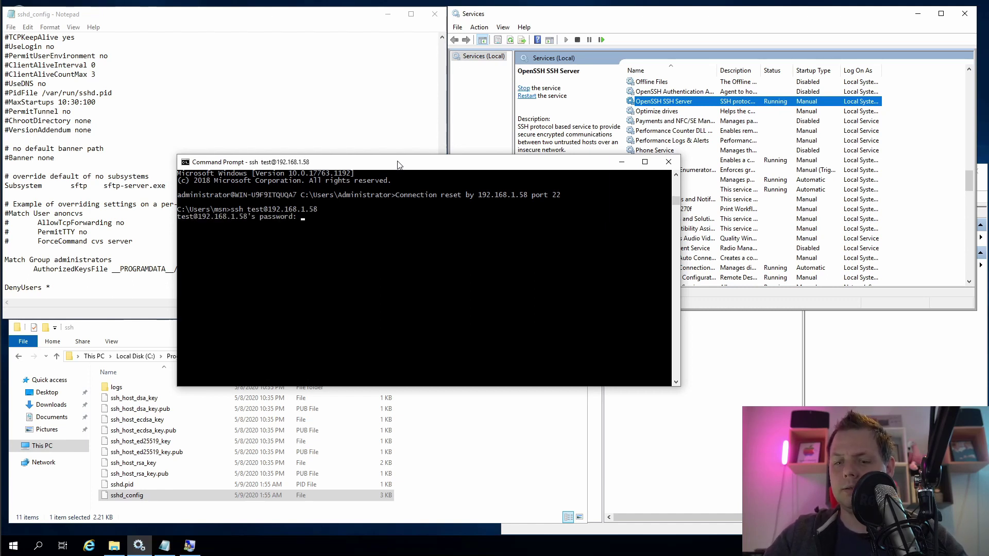
key(Return)
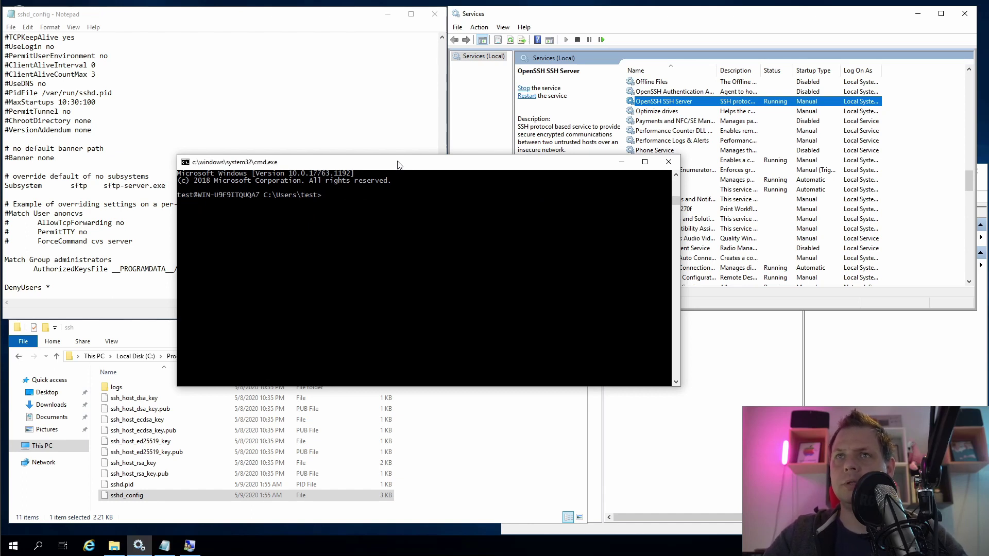
text(exit)
key(Return)
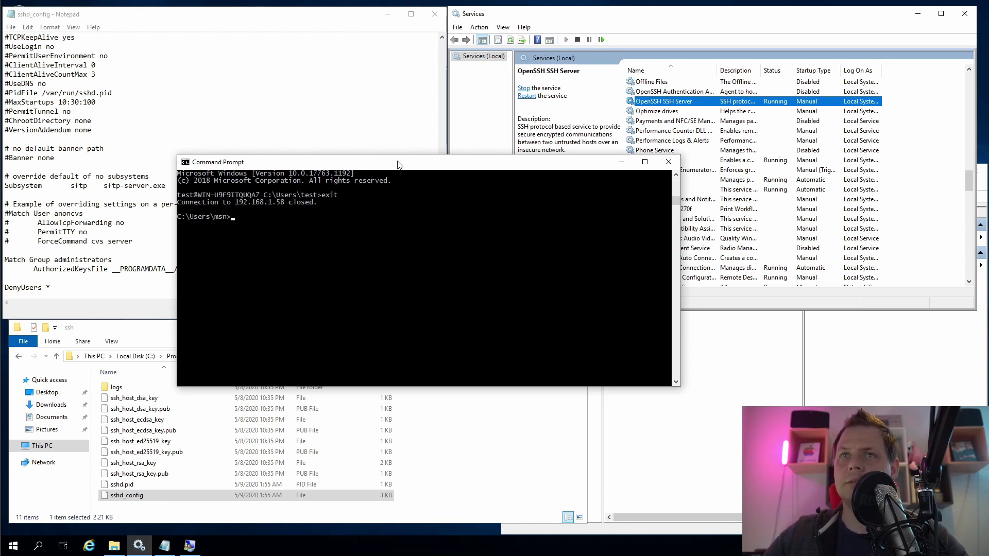
drag(403, 164, 448, 177)
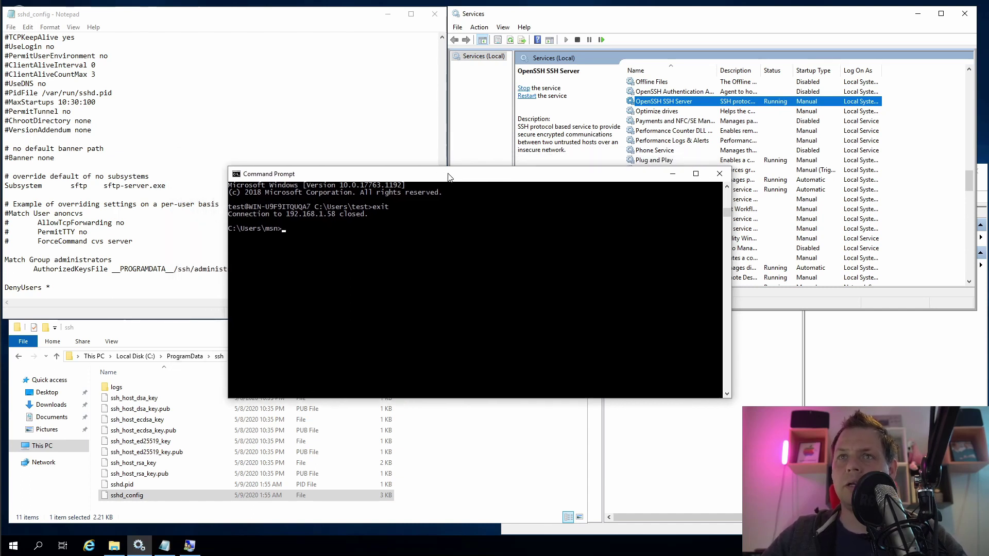
Prefix the Match Group administrators and AuthorizedKeysFile lines with #, then restart OpenSSH SSH Server
click(113, 251)
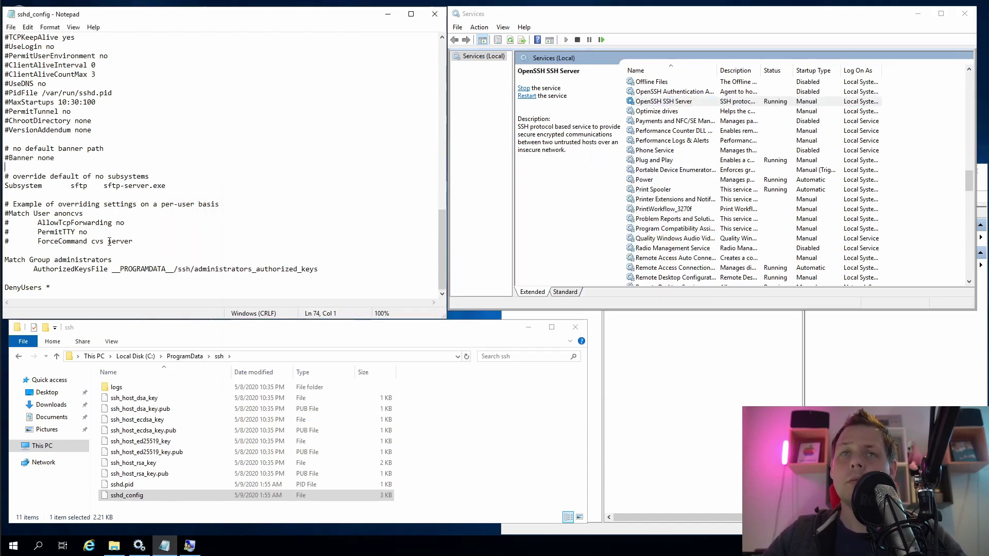
key(Down)
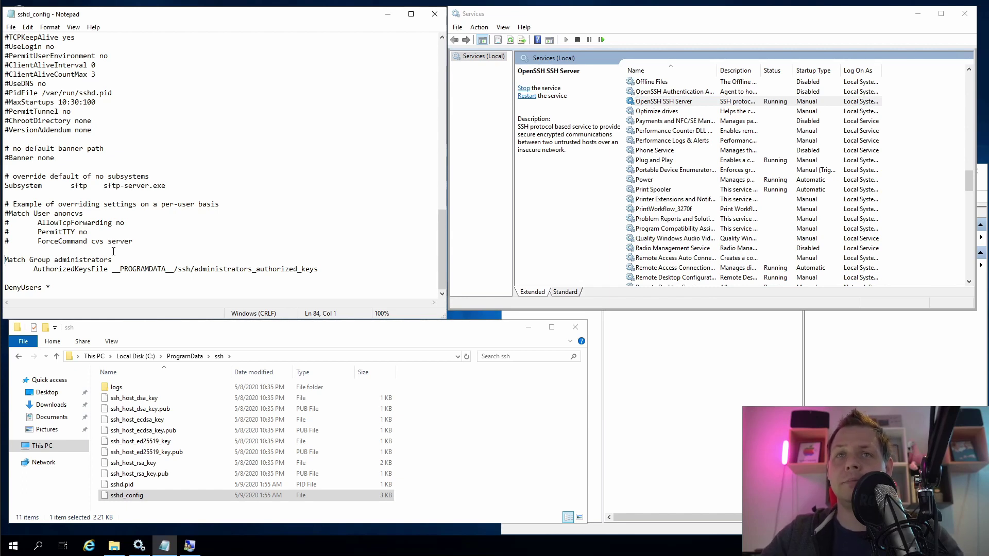
text(#)
key(Down)
text(#)
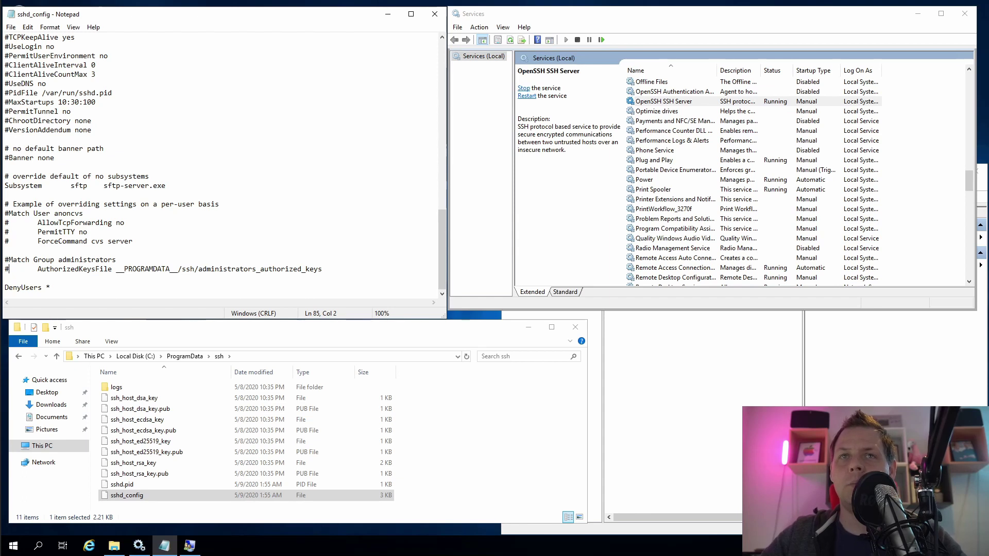
key(Home)
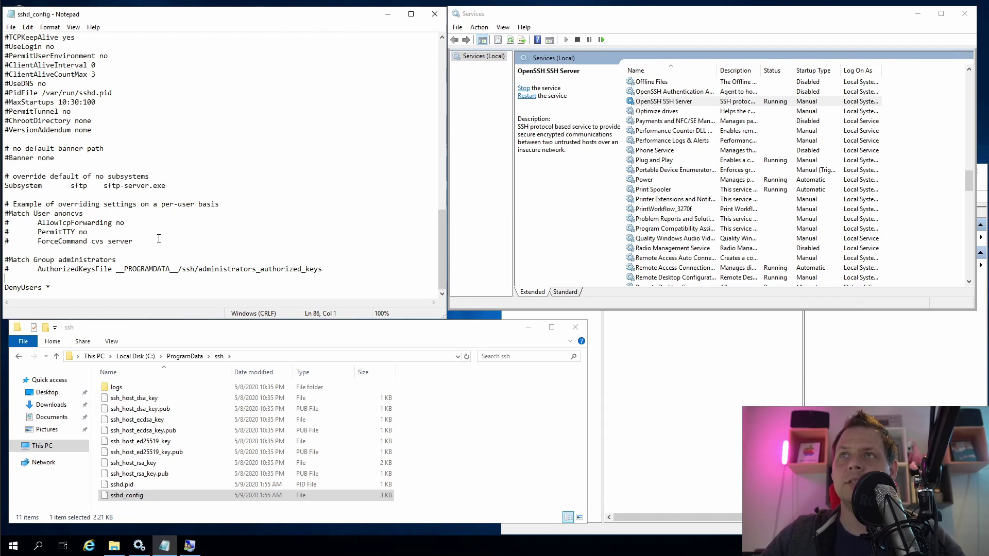
right_click(665, 101)
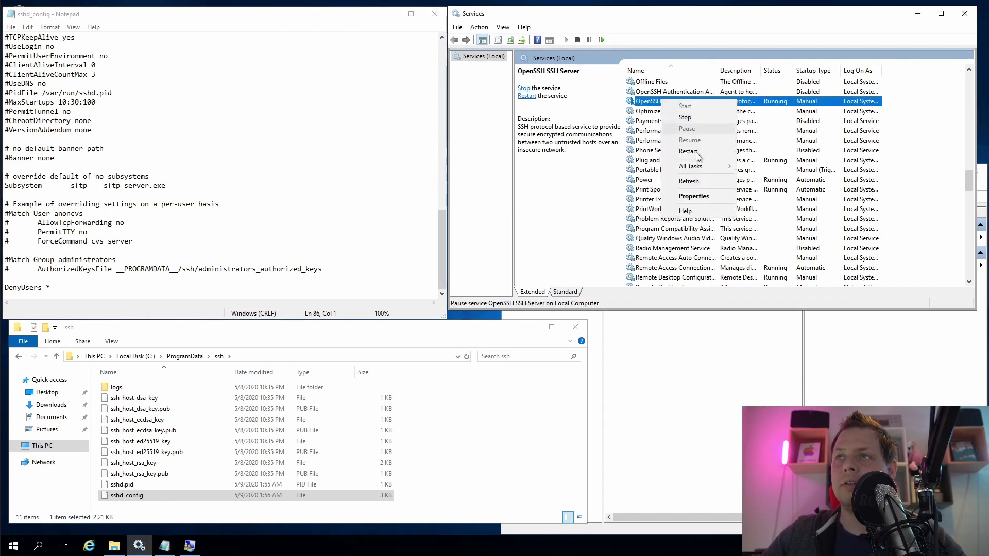
click(685, 117)
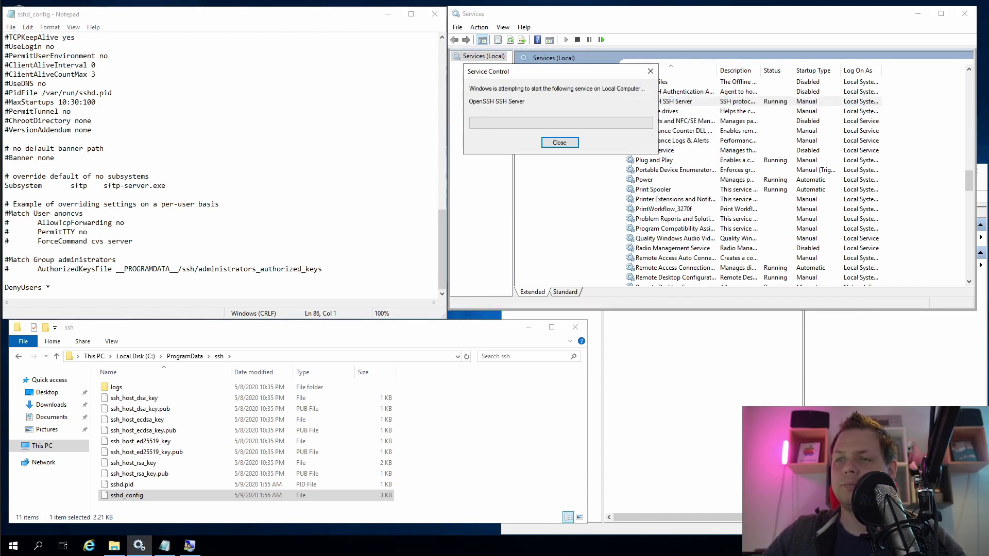
Rerun the ssh login as test and cancel it after it is refused
key(alt+Tab)
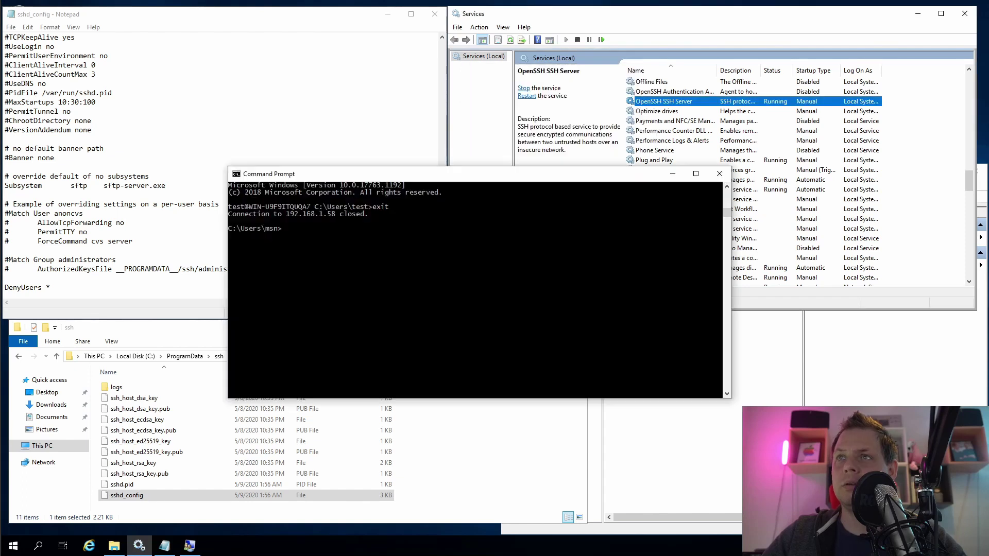
click(438, 312)
key(Up)
key(Return)
Change the command to ssh administrator@ the server and confirm that login is denied too
key(Return)
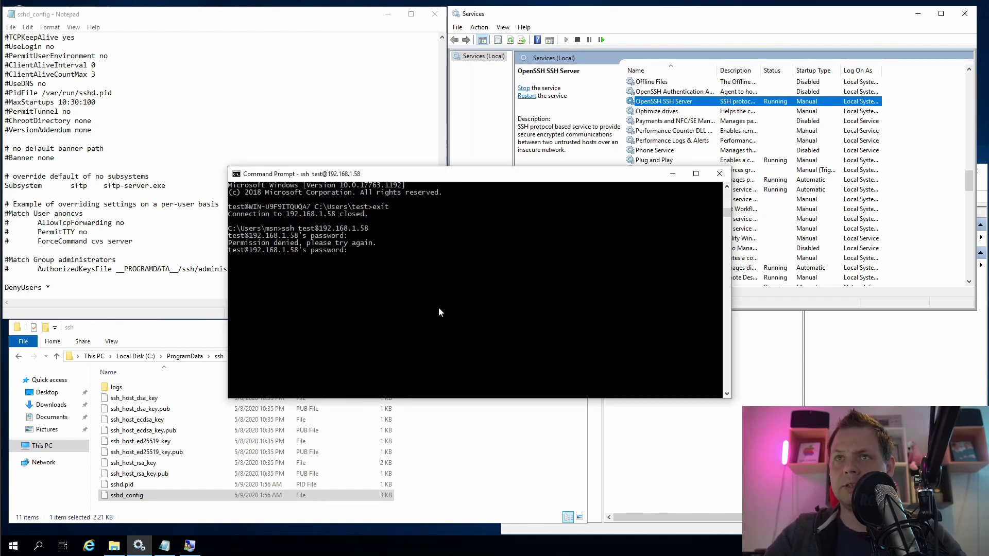
key(ctrl+c)
key(Up)
key(Left)
key(Left)
key(Left)
key(Left)
key(Left)
key(Left)
key(Left)
key(Left)
key(Left)
key(Left)
key(Left)
key(Left)
key(BackSpace)
key(BackSpace)
key(BackSpace)
key(BackSpace)
key(BackSpace)
text(administrator)
key(super)
key(Escape)
text(@)
key(Return)
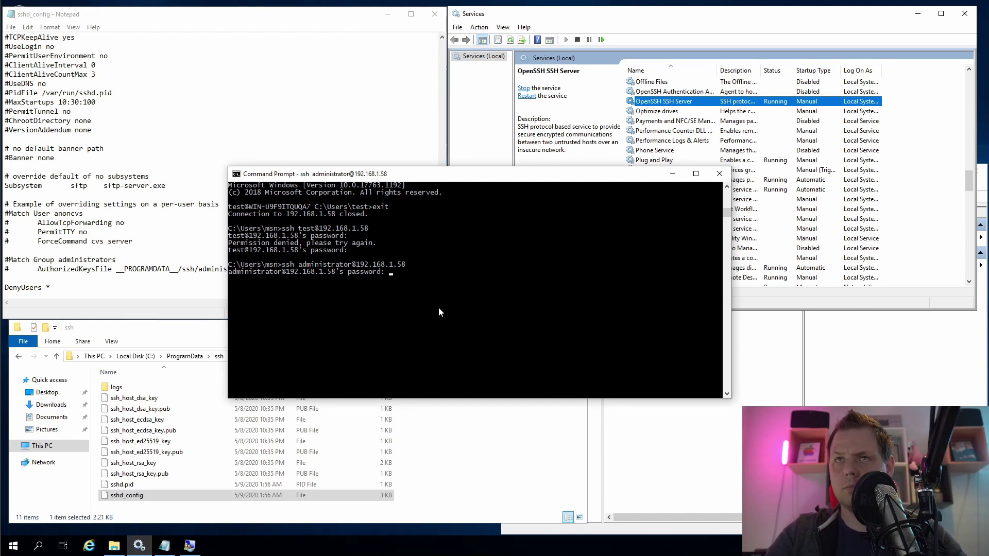
key(Return)
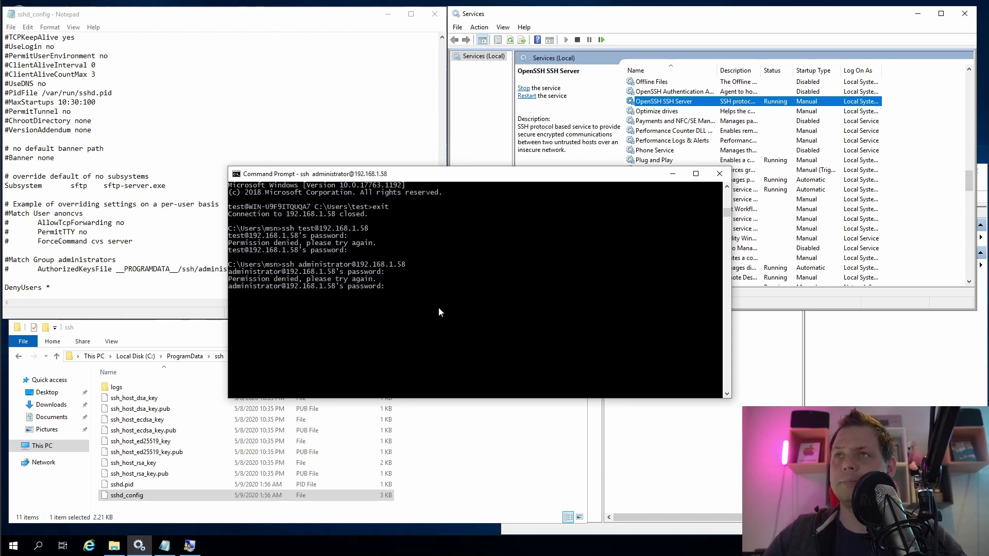
Try changing DenyUsers * to DenyUsers test, then undo back to DenyUsers *
drag(411, 174, 410, 184)
key(super+Down)
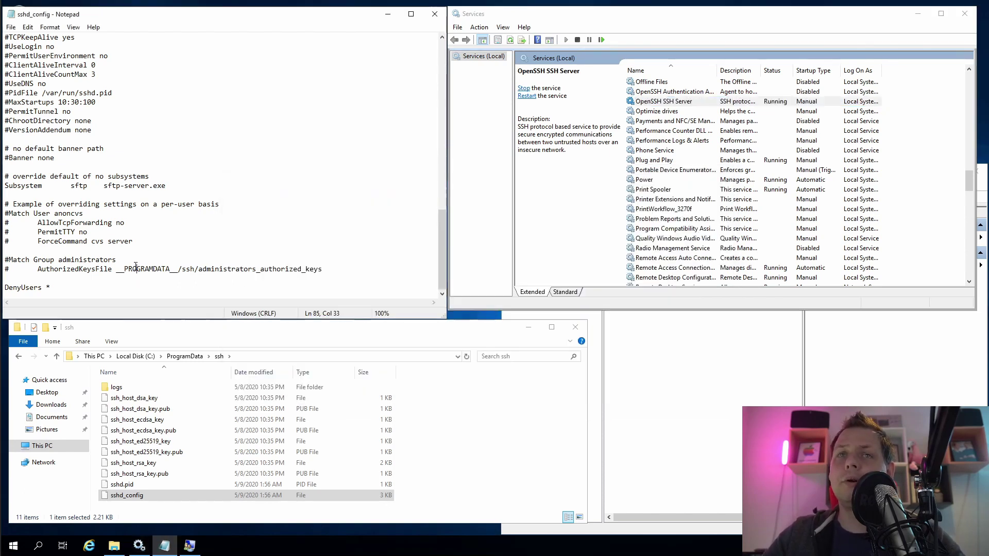
drag(323, 269, 90, 252)
click(90, 253)
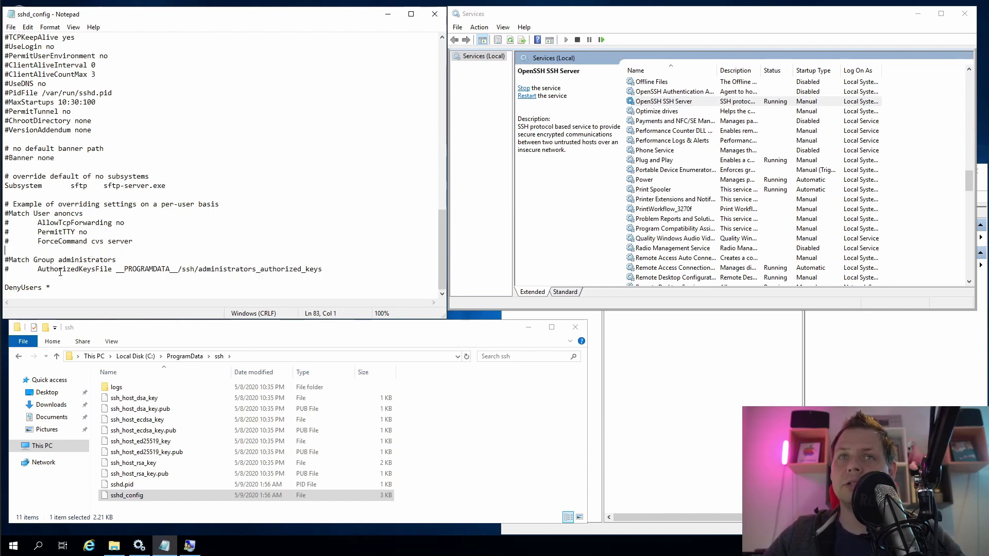
click(57, 279)
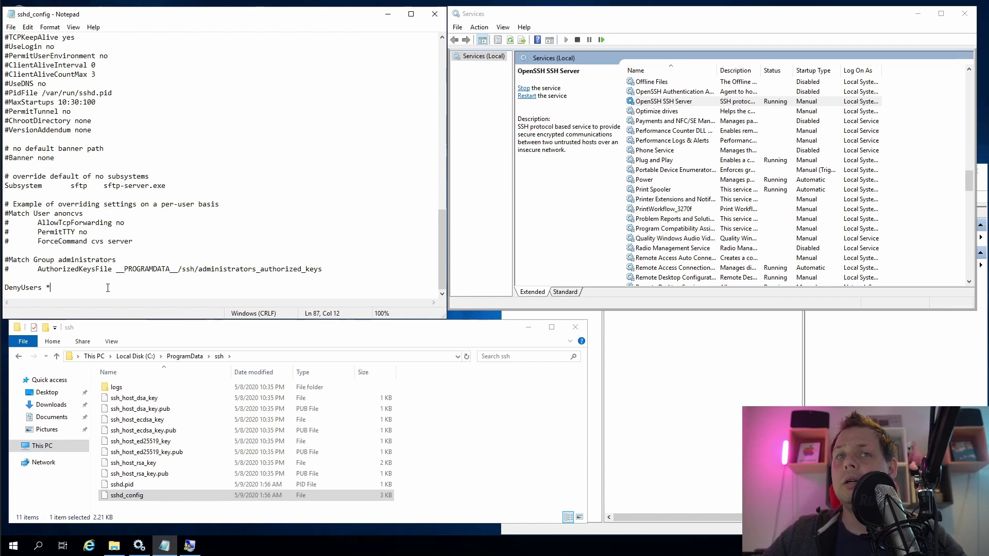
key(BackSpace)
text(test)
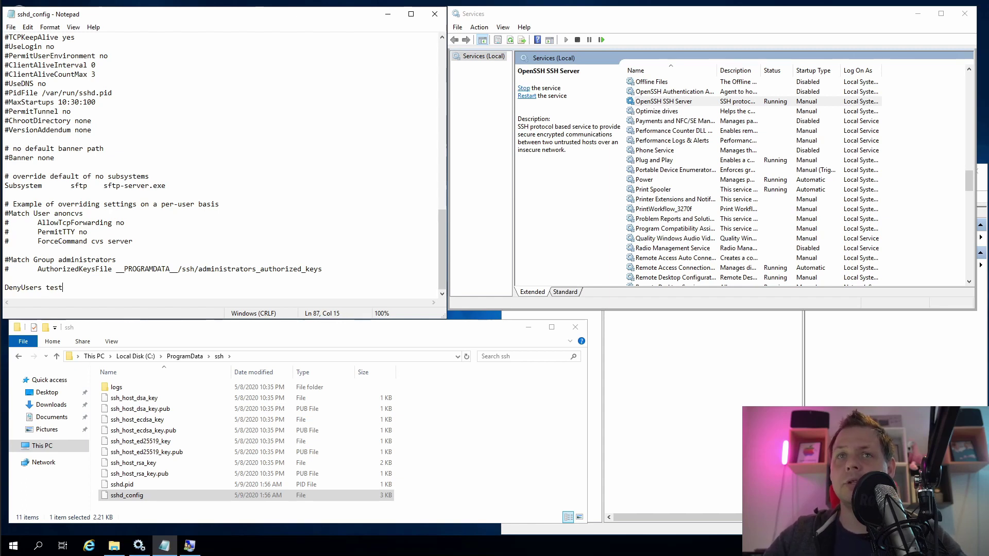
key(ctrl+s)
key(ctrl+z)
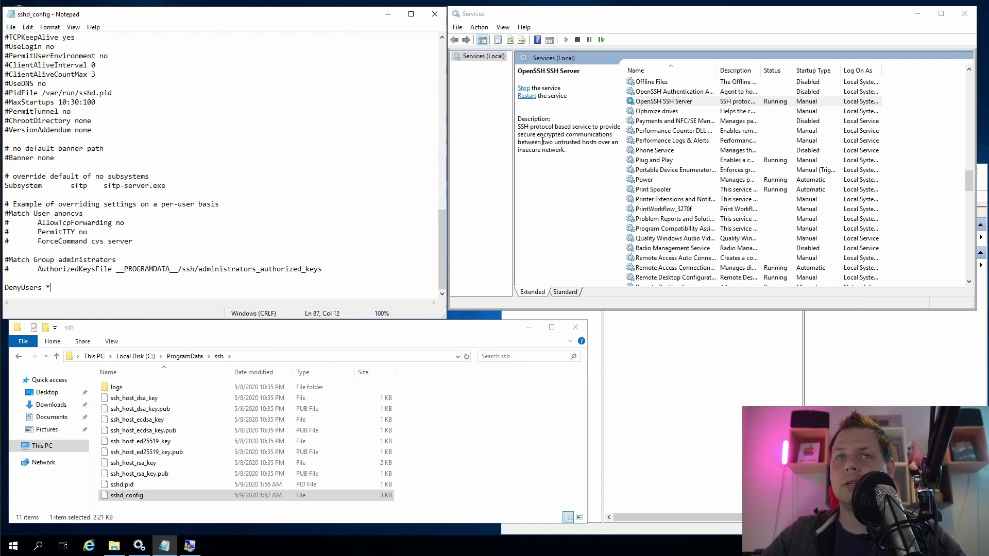
Duplicate the DenyUsers * line, comment out the original with #, and remove * from the copy
key(shift+Home)
key(ctrl+c)
key(End)
key(Return)
key(ctrl+v)
key(Home)
key(Up)
text(#)
key(Down)
key(End)
key(BackSpace)
Restart OpenSSH SSH Server and confirm the ssh login as test is refused
text(test)
right_click(662, 105)
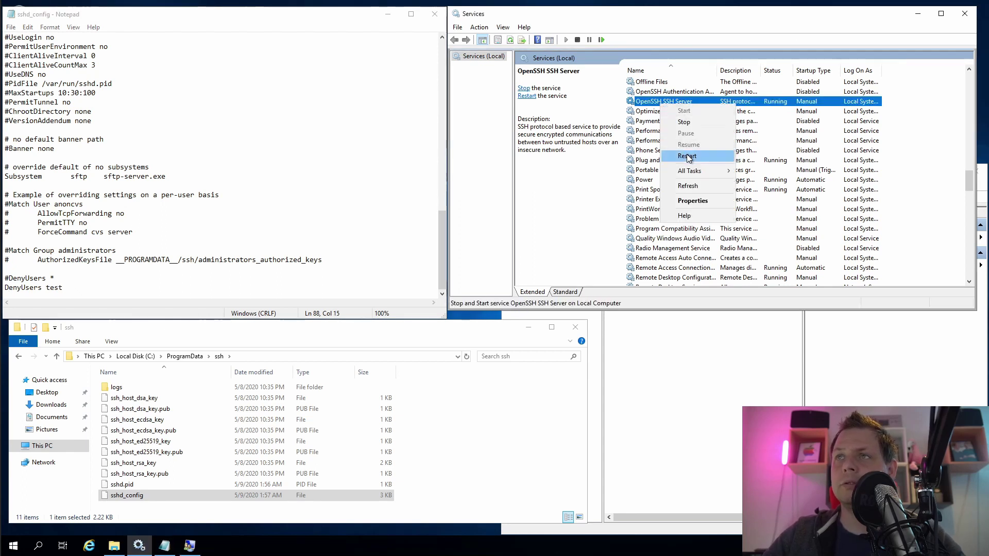
click(684, 122)
key(alt+Tab)
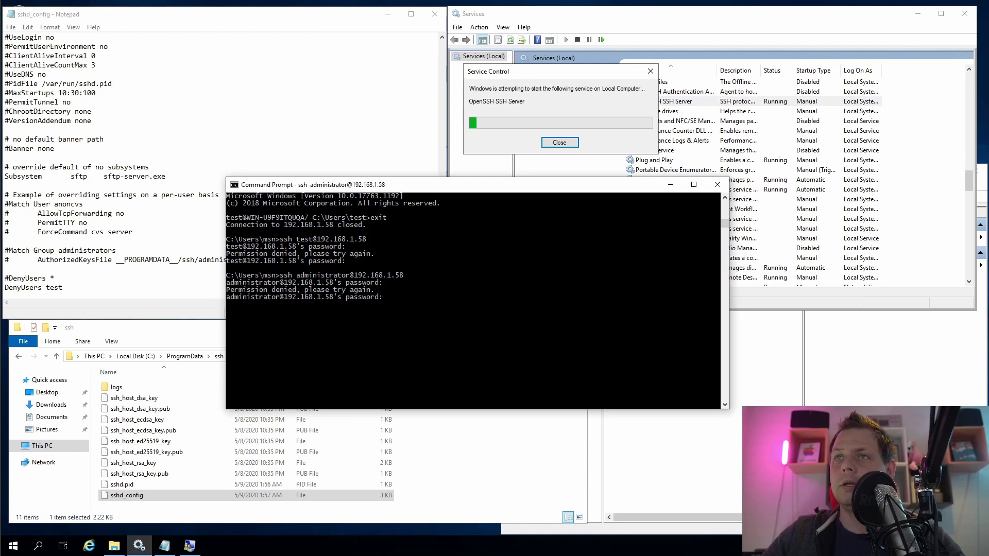
key(ctrl+c)
key(Return)
key(Up)
key(Up)
key(Return)
key(Return)
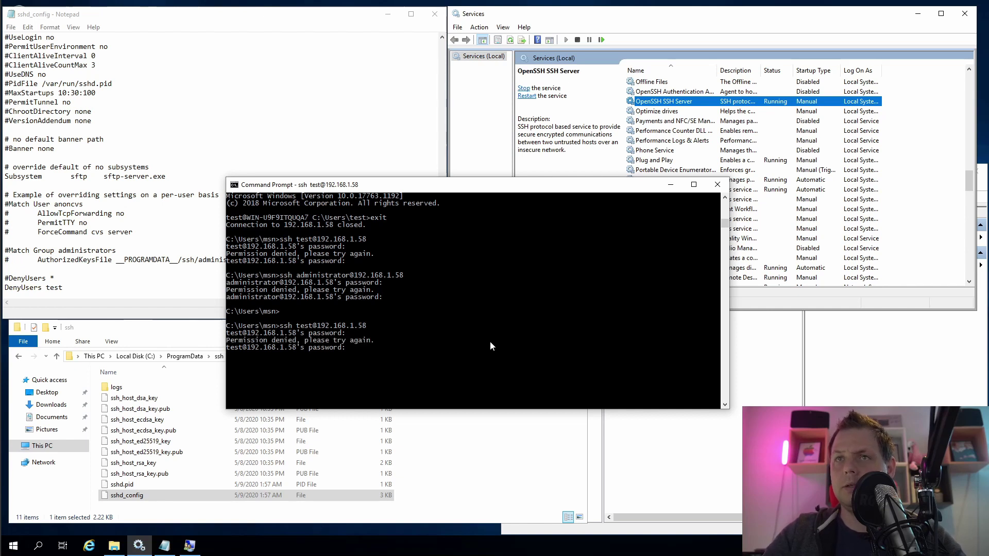
key(ctrl+c)
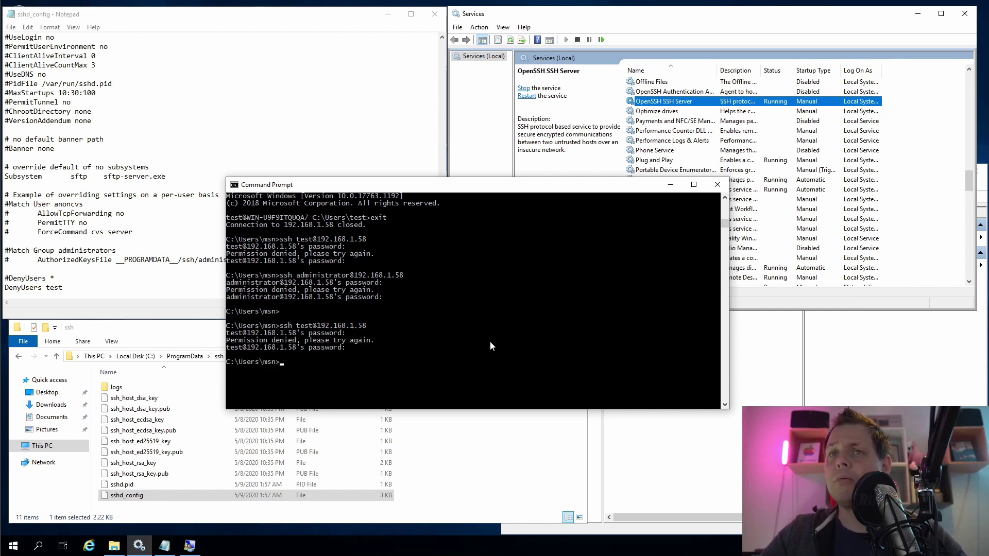
Log in over ssh as administrator successfully, then exit the remote session
key(Up)
key(Up)
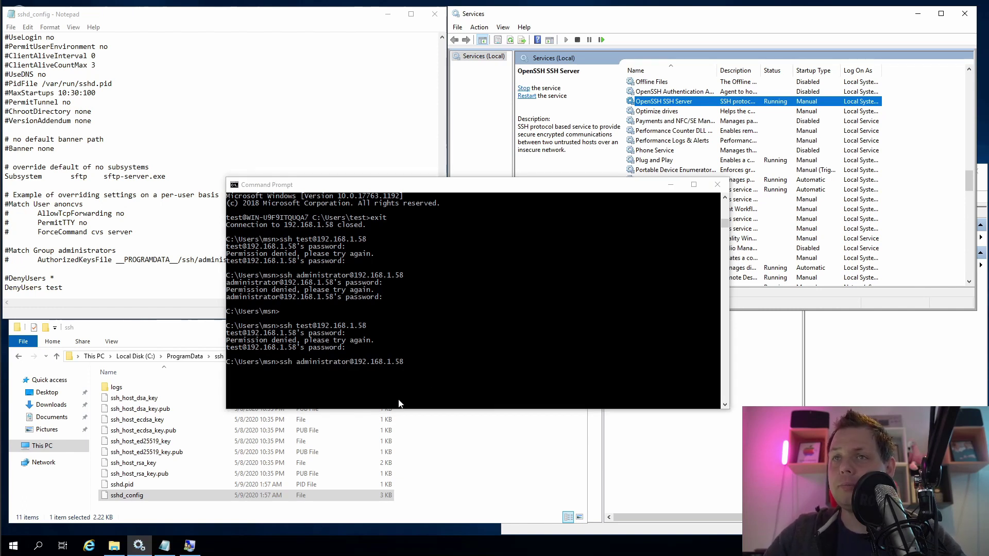
click(473, 342)
key(Return)
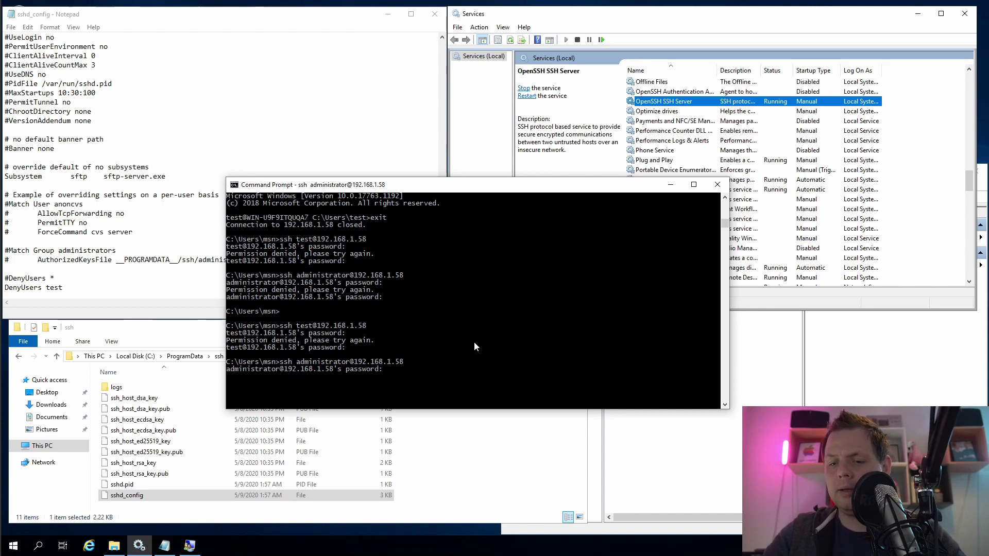
key(Return)
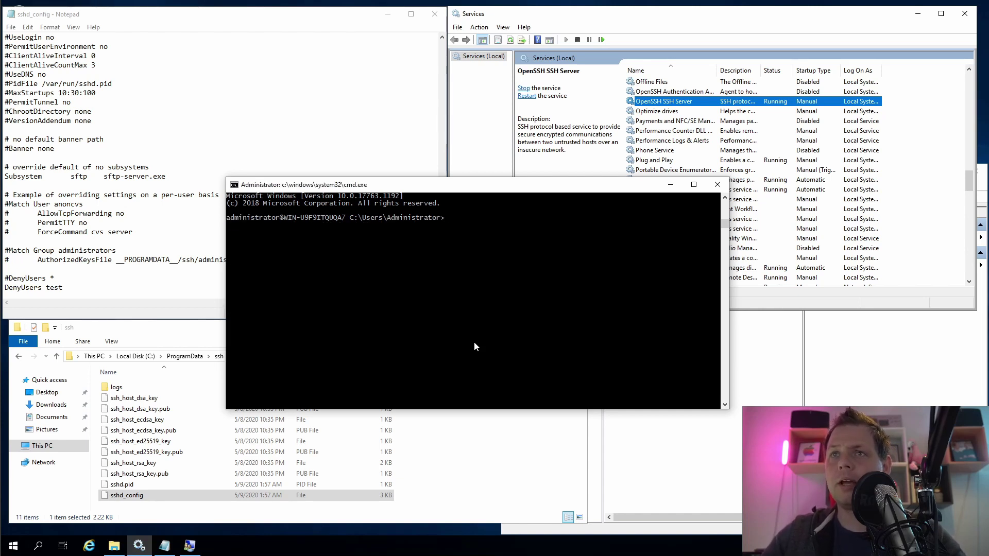
text(exit)
key(Return)
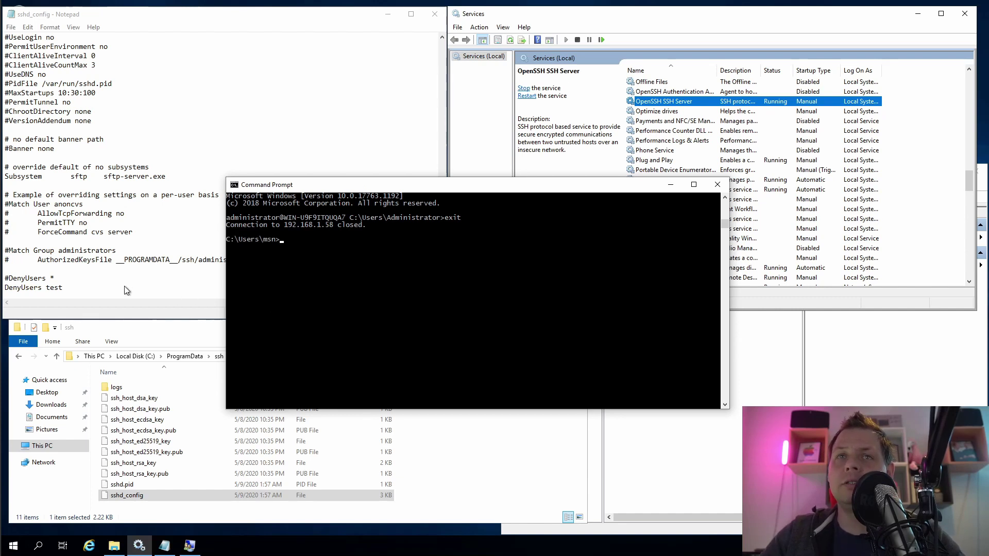
Comment out DenyUsers test, add 'AllowUsers test' below it, and save sshd_config
text(exit)
key(Return)
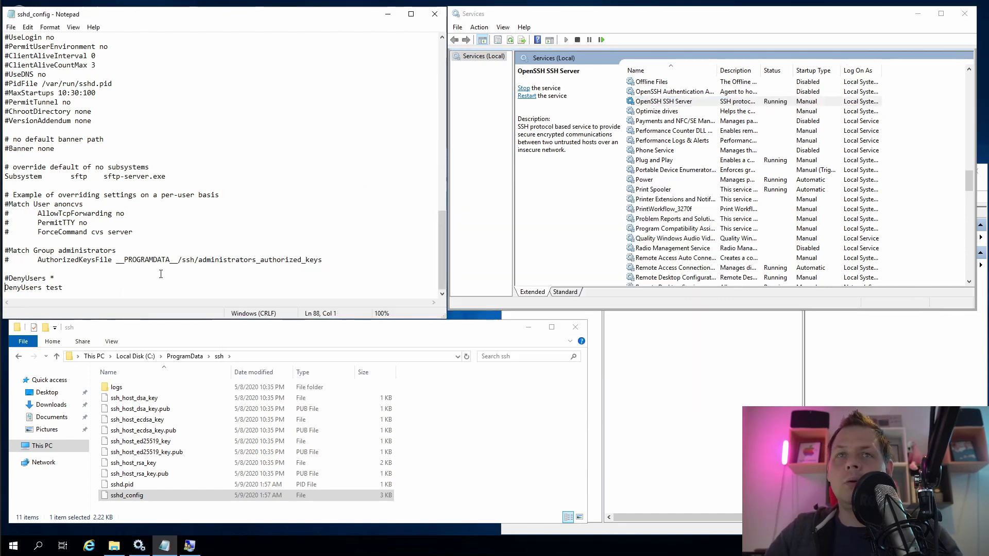
text(#)
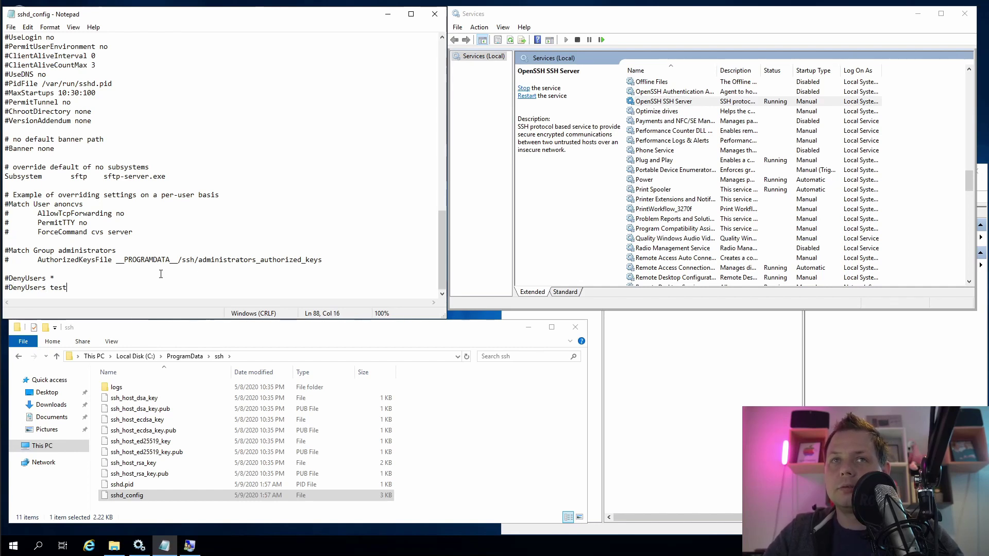
key(End)
key(Return)
text(AllowUsers)
key(BackSpace)
key(BackSpace)
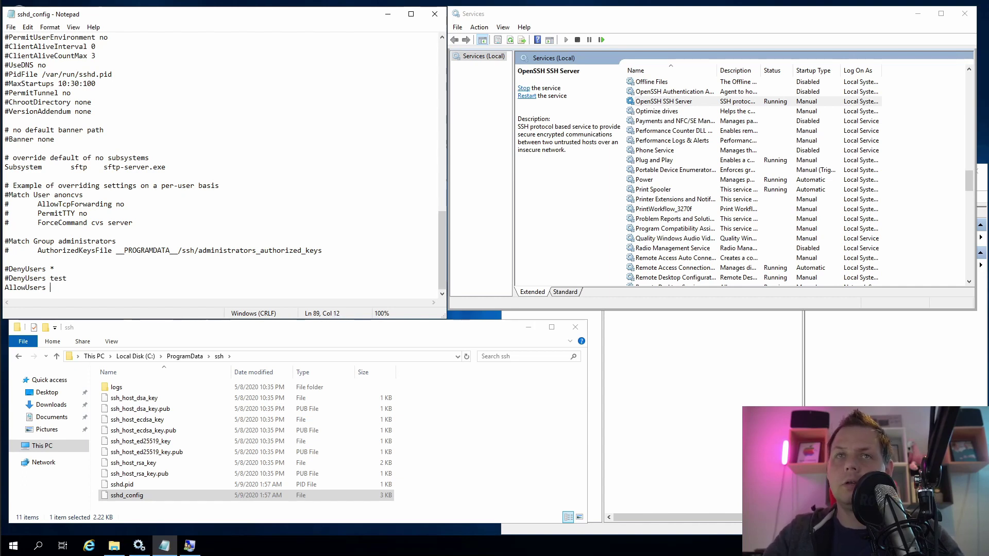
text(test)
key(ctrl+s)
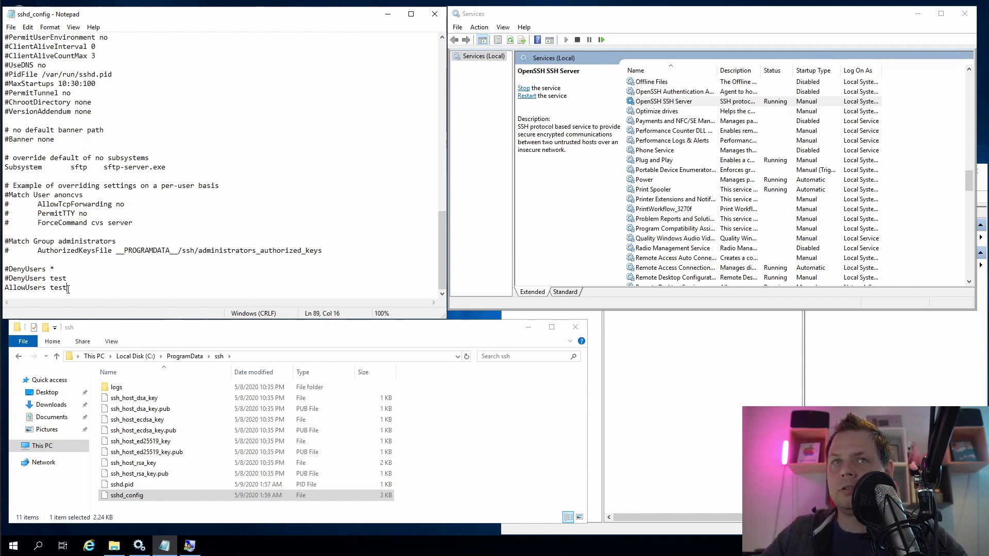
right_click(710, 102)
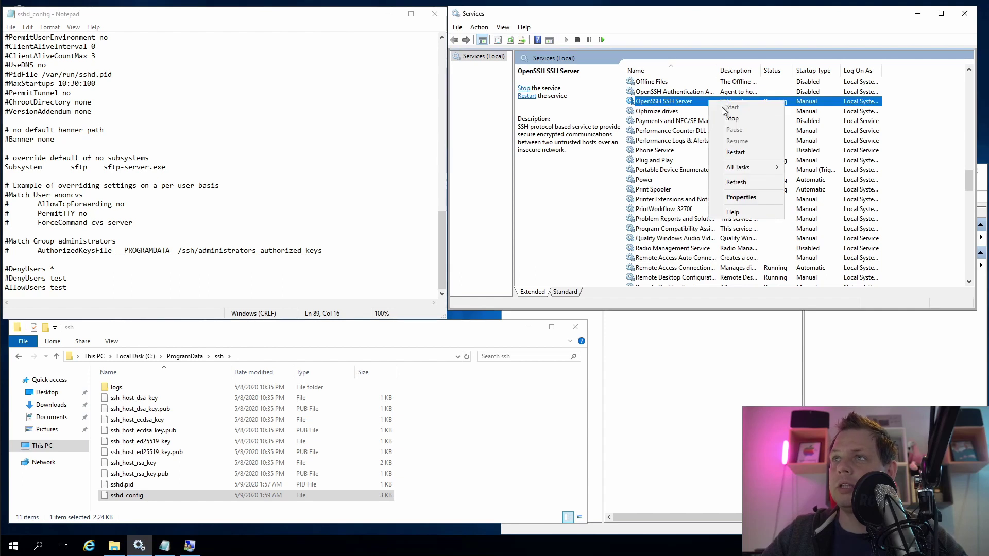
Restart OpenSSH SSH Server, then log in over ssh as test and exit
click(733, 153)
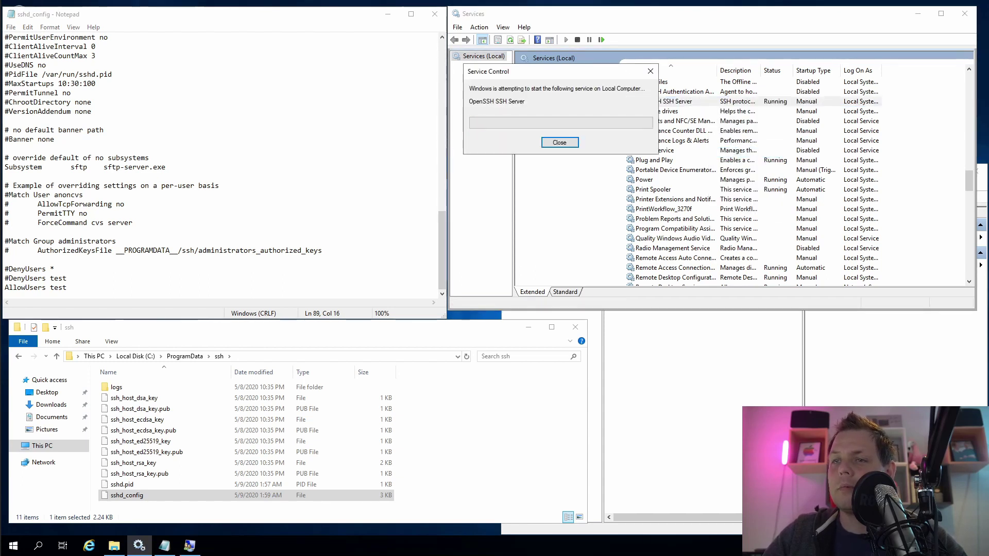
key(alt+Tab)
click(496, 334)
key(Up)
key(Return)
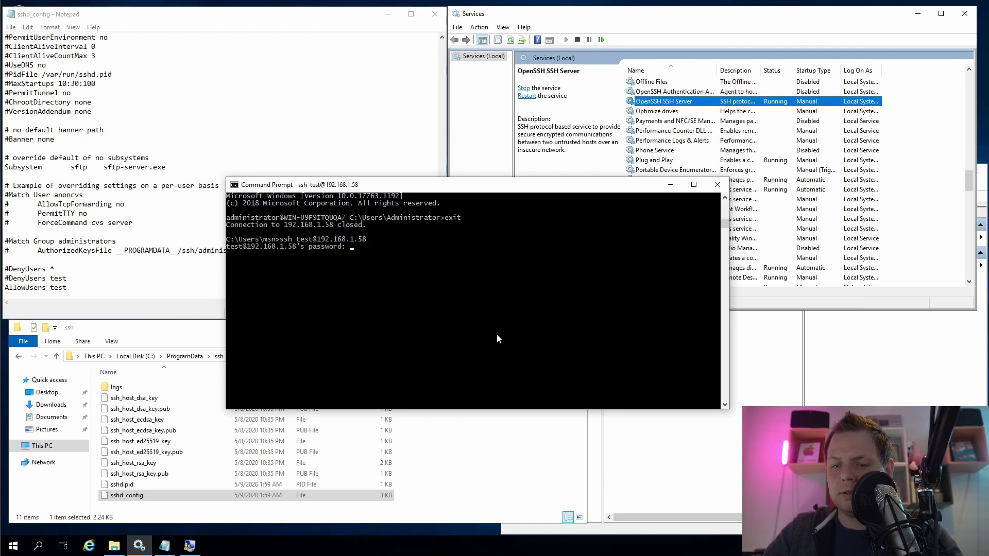
key(Return)
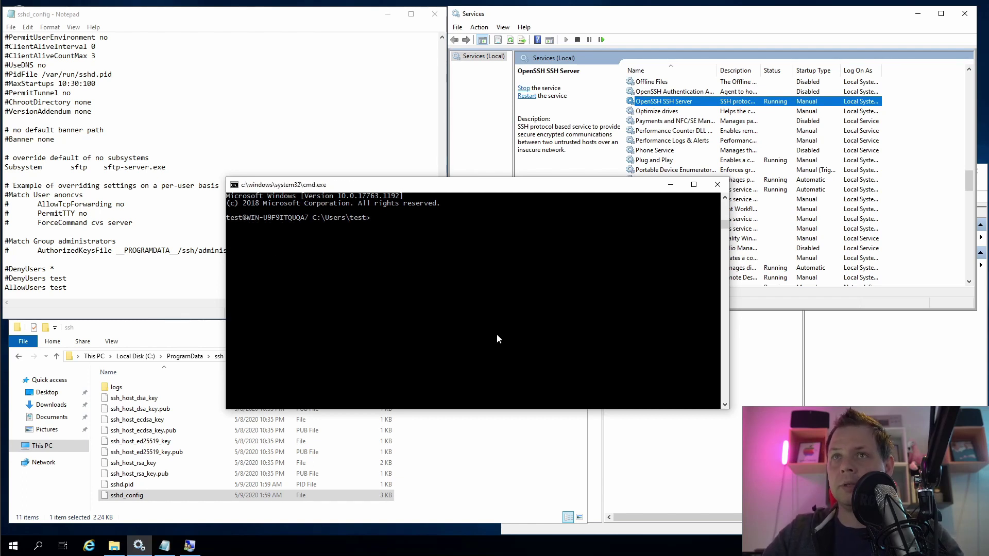
text(exit)
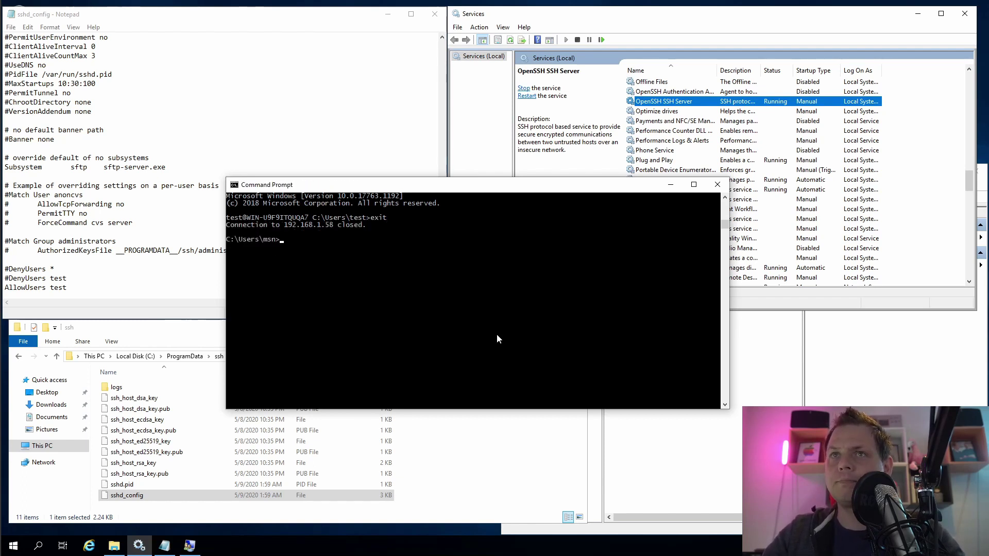
Confirm the ssh login as administrator is refused, then abandon it
key(Up)
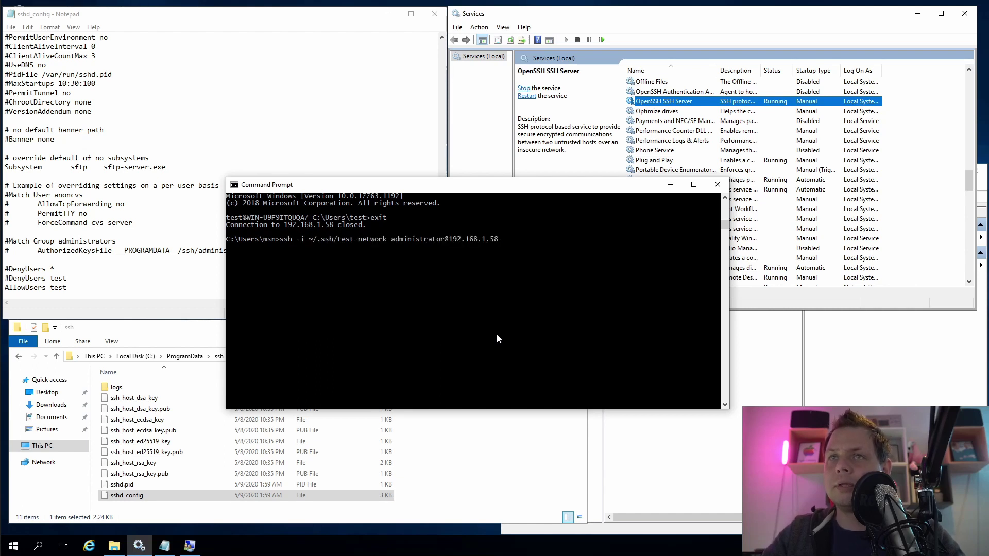
key(Up)
key(Return)
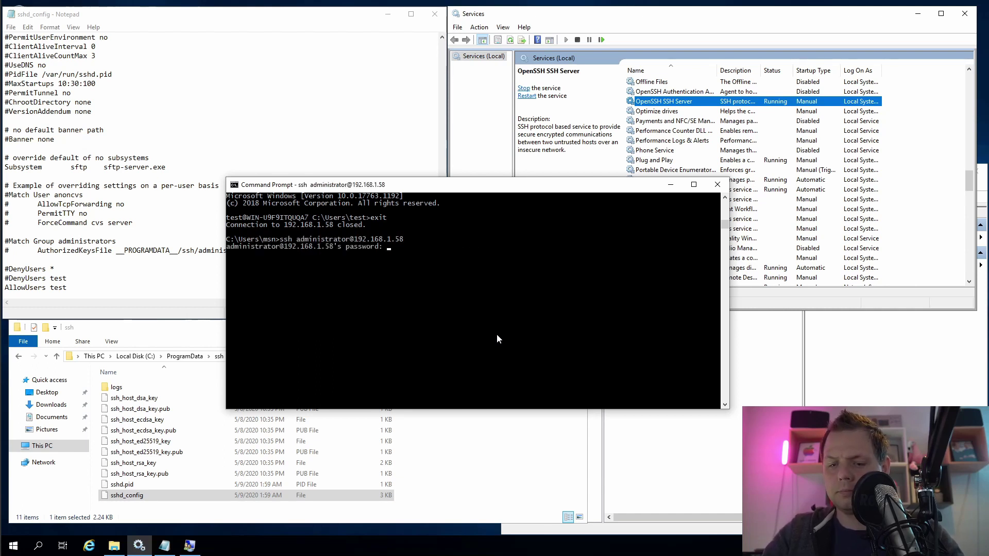
key(Return)
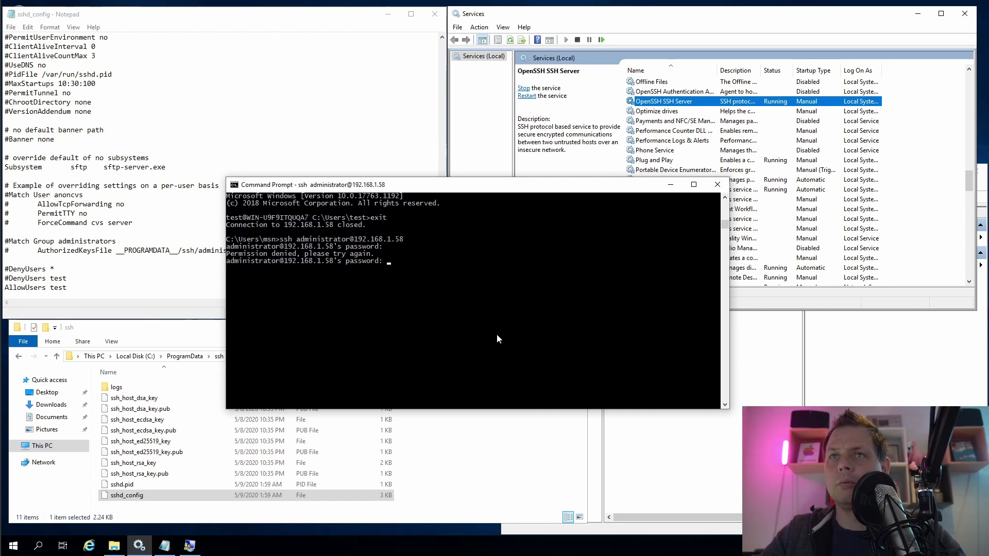
key(ctrl+c)
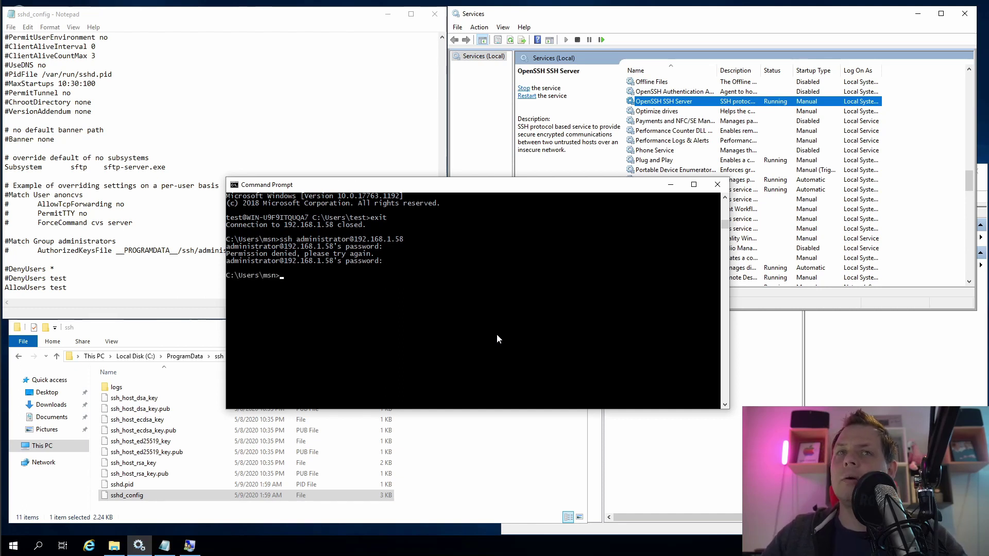
click(72, 264)
Prefix the AllowUsers test line with #, add a trailing blank line, and save
double_click(64, 287)
key(Up)
key(Up)
key(Down)
text(#)
click(111, 288)
key(Return)
key(Return)
key(ctrl+s)
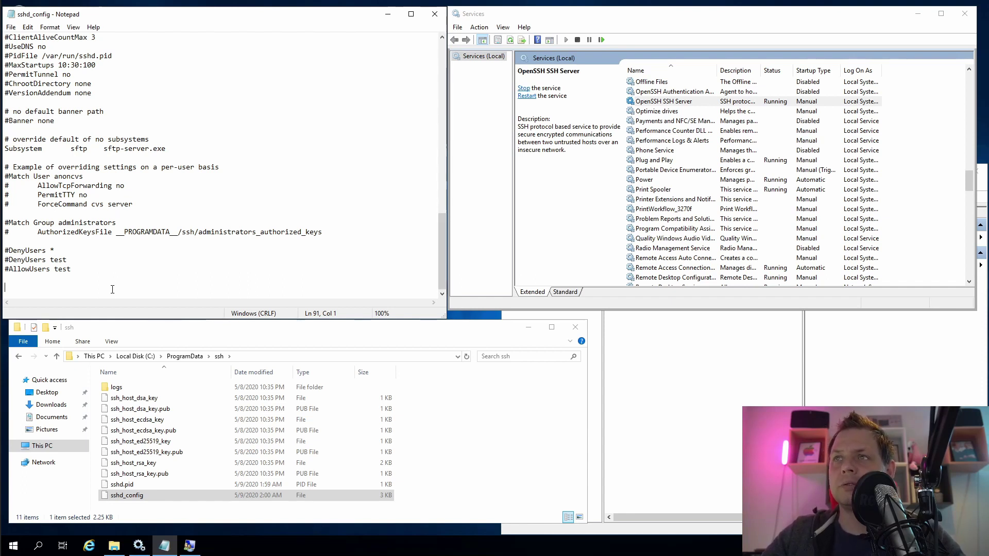
Create the local group 'sshtest' with the checked name administrator added as a member
click(709, 342)
click(531, 230)
right_click(532, 230)
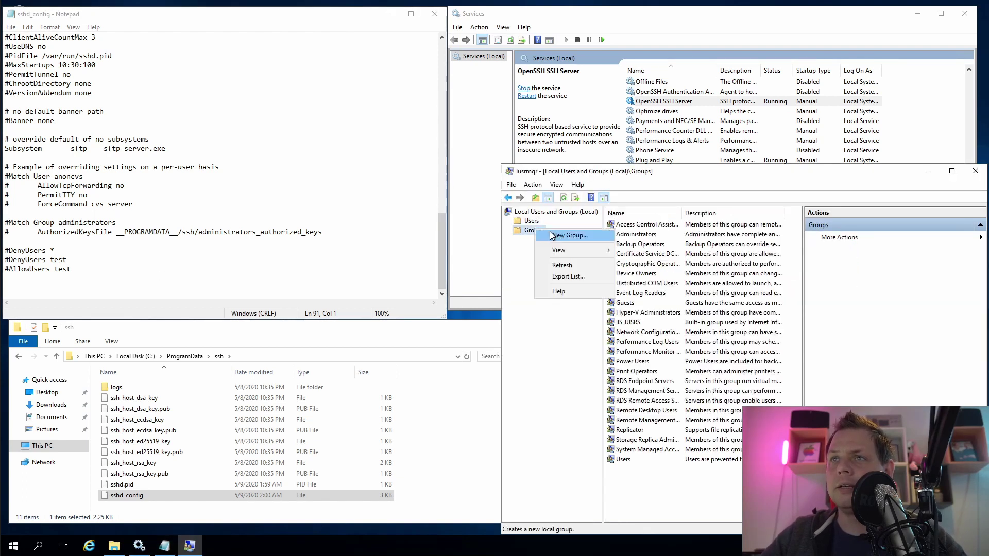
click(569, 236)
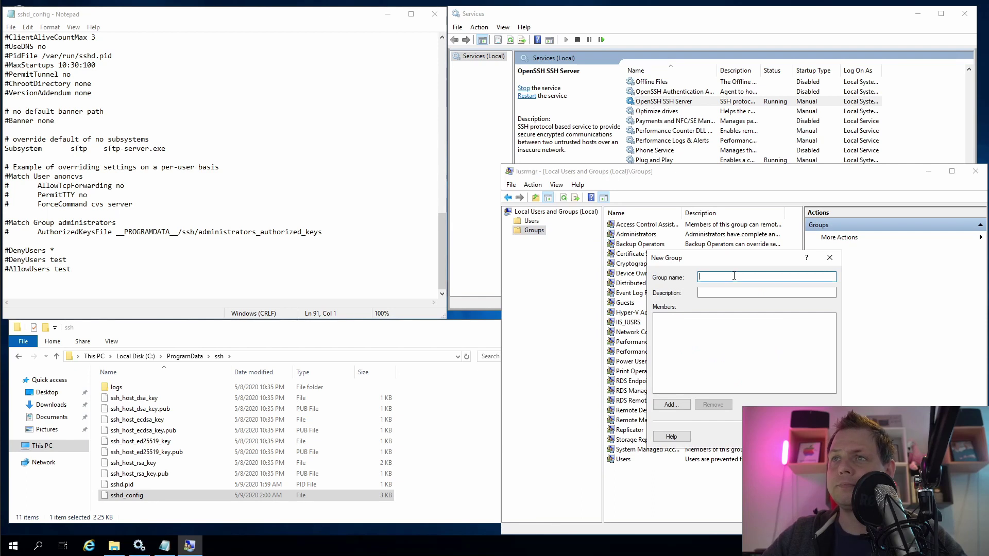
text(sshtest)
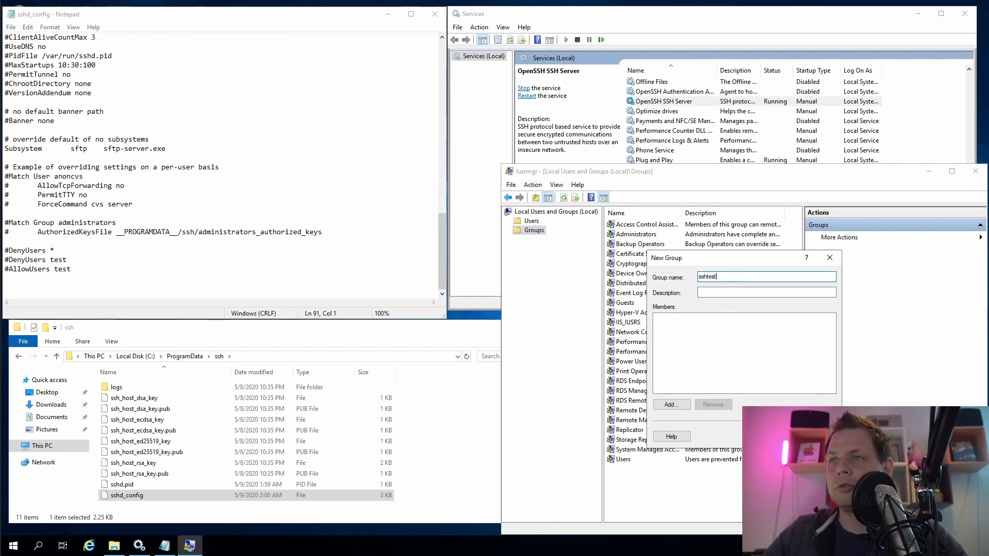
click(670, 404)
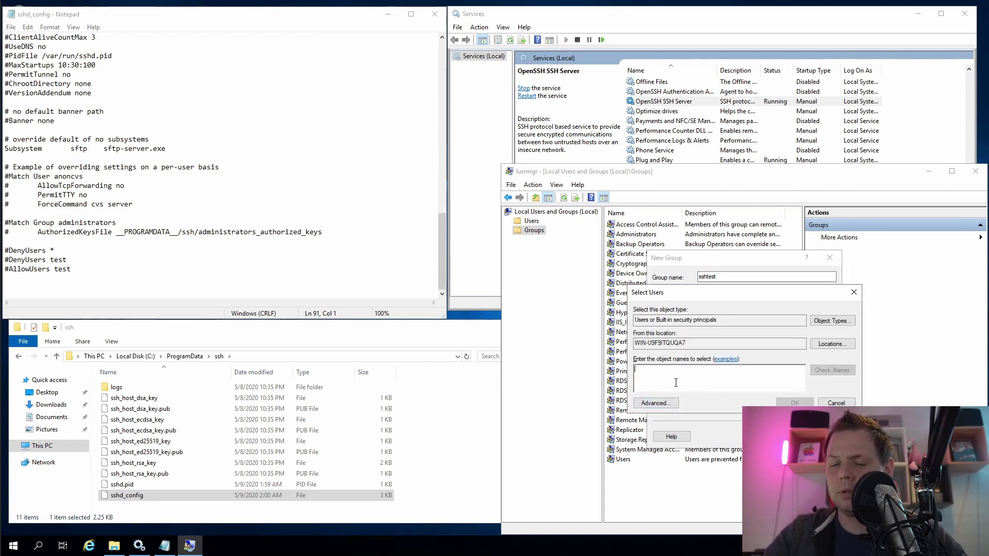
text(administrator)
click(832, 369)
click(794, 402)
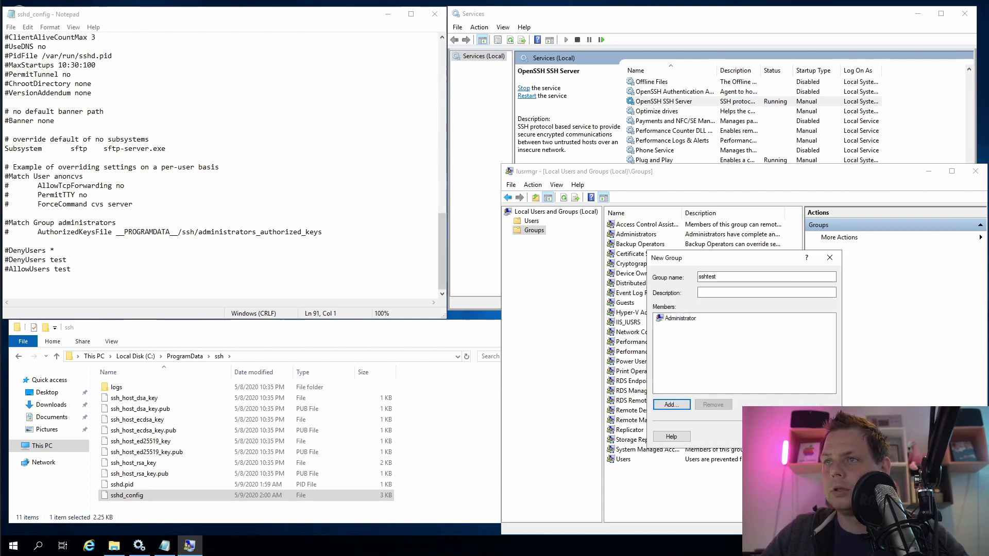
click(762, 436)
click(807, 436)
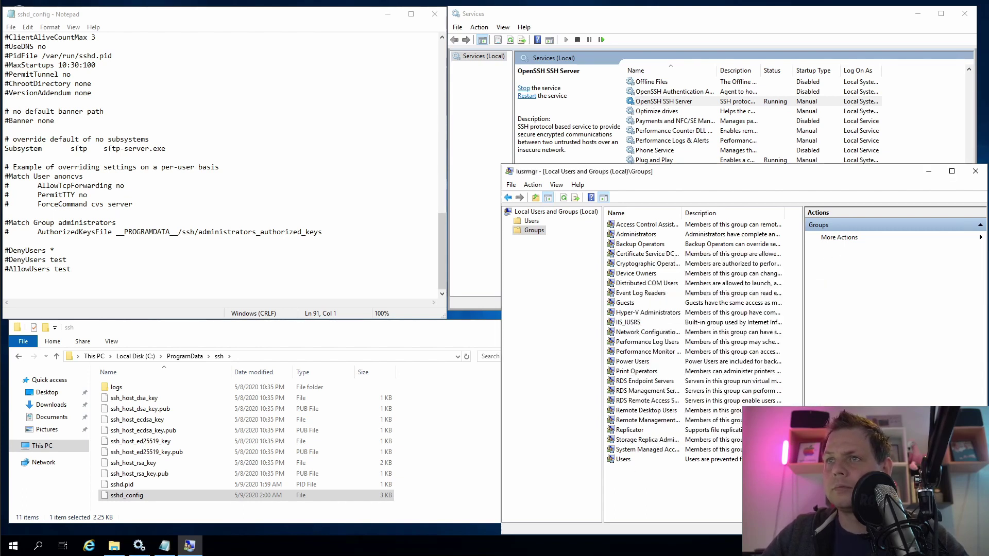
click(665, 471)
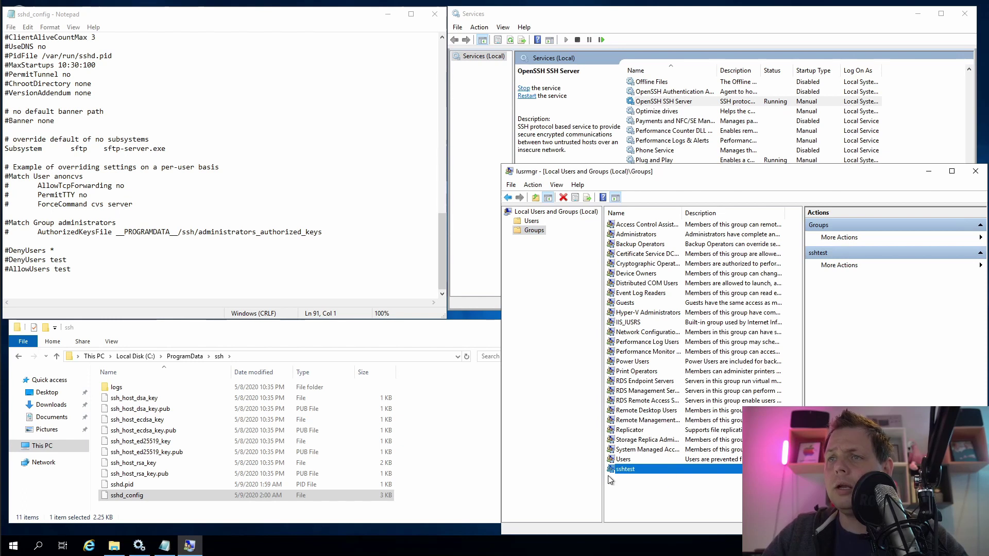
Add a 'DenyGroups sshtest' line to sshd_config and restart OpenSSH SSH Server
click(232, 290)
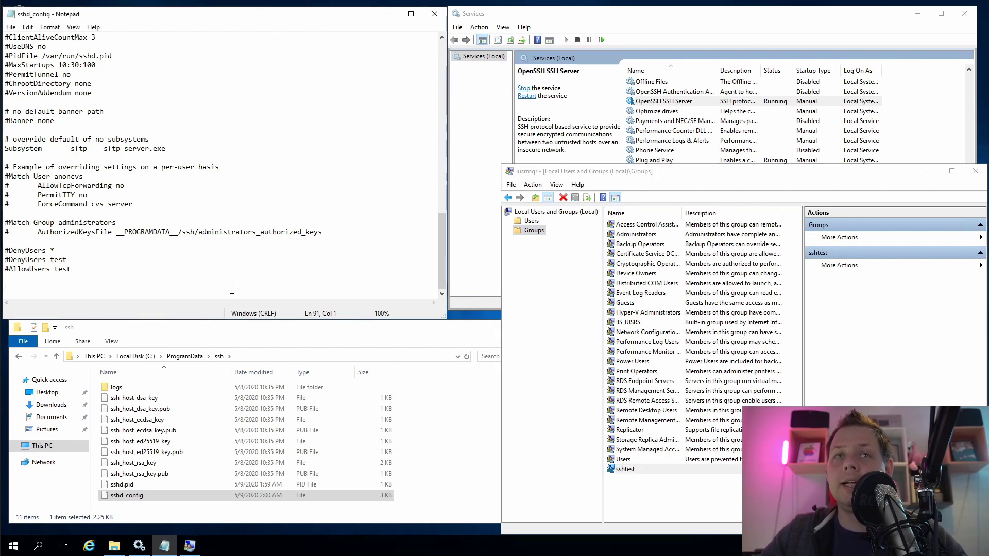
text(DenyGr)
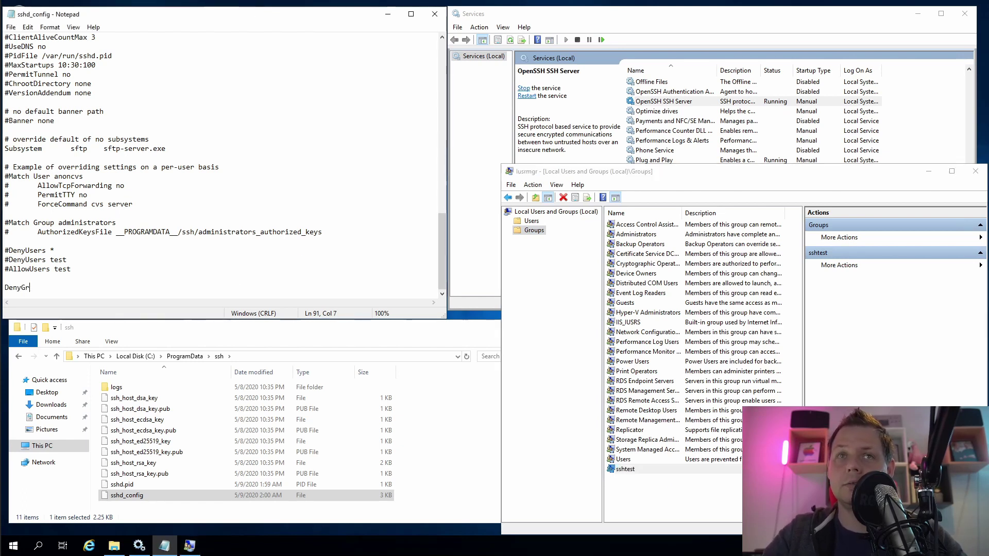
text(oups sshtest)
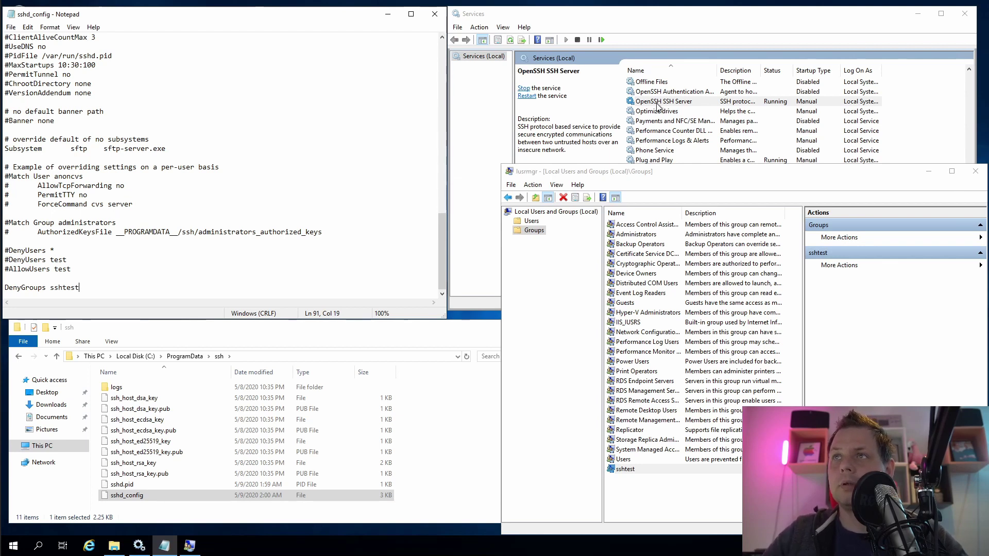
right_click(661, 102)
click(689, 155)
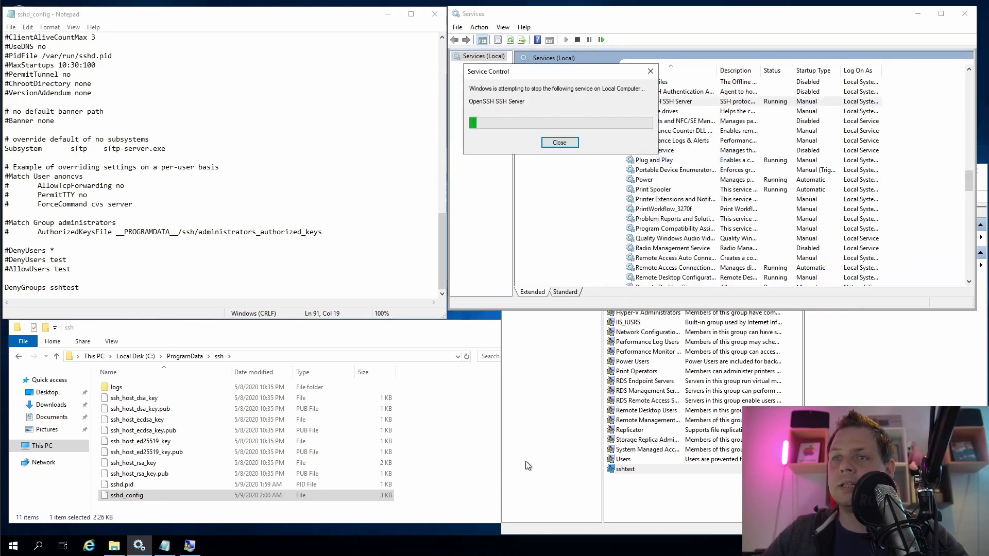
Confirm administrator's ssh login is refused while test logs in and exits, then close Command Prompt
key(alt+Tab)
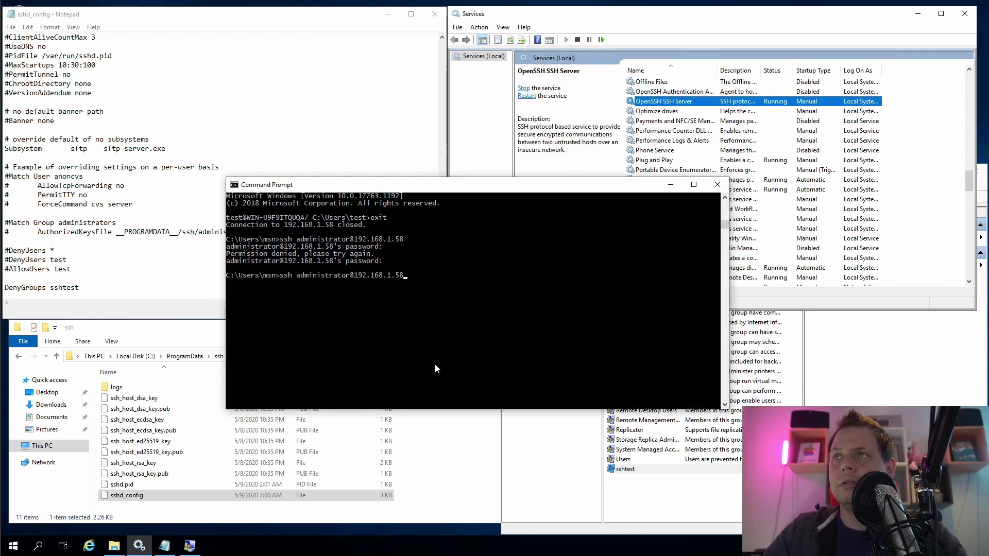
key(Return)
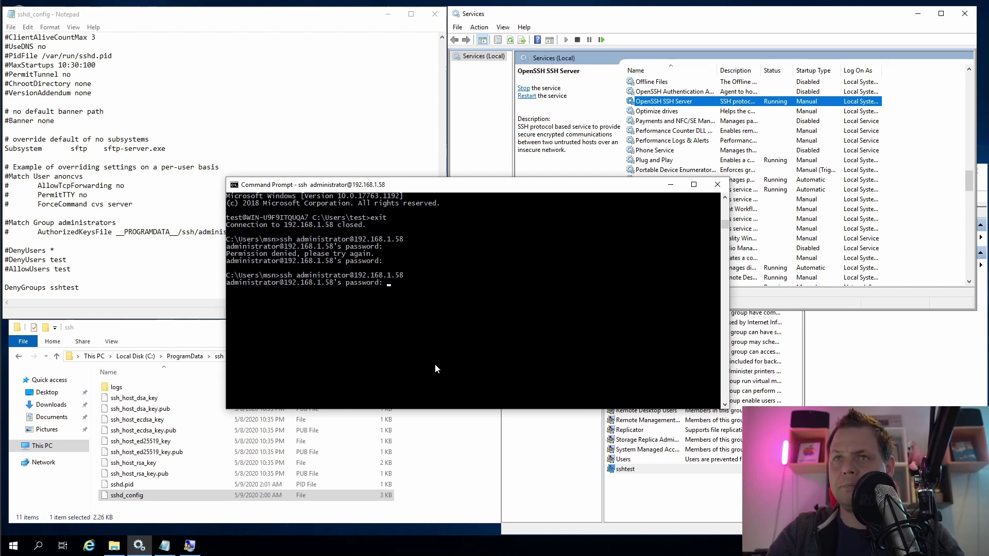
key(Return)
key(ctrl+c)
key(Up)
key(Up)
key(Return)
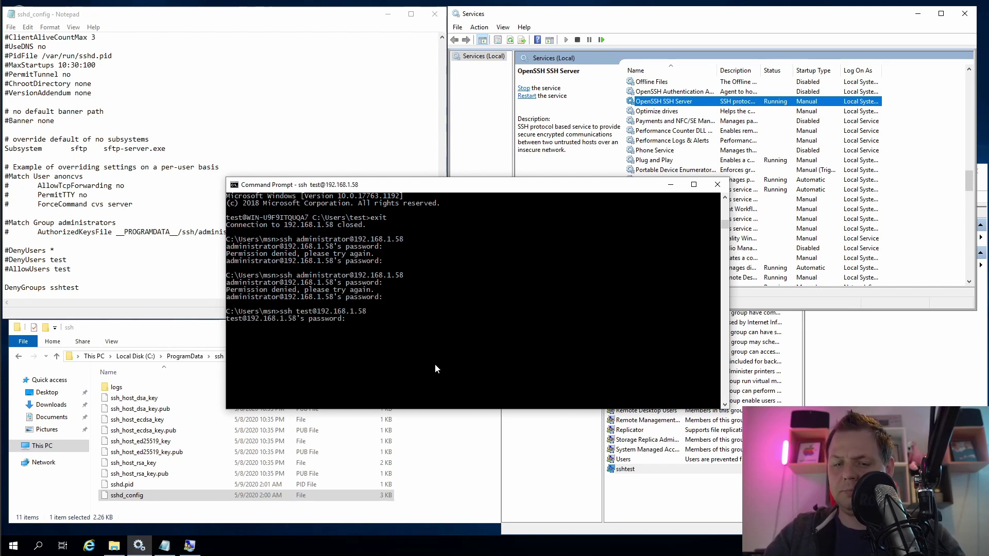
key(Return)
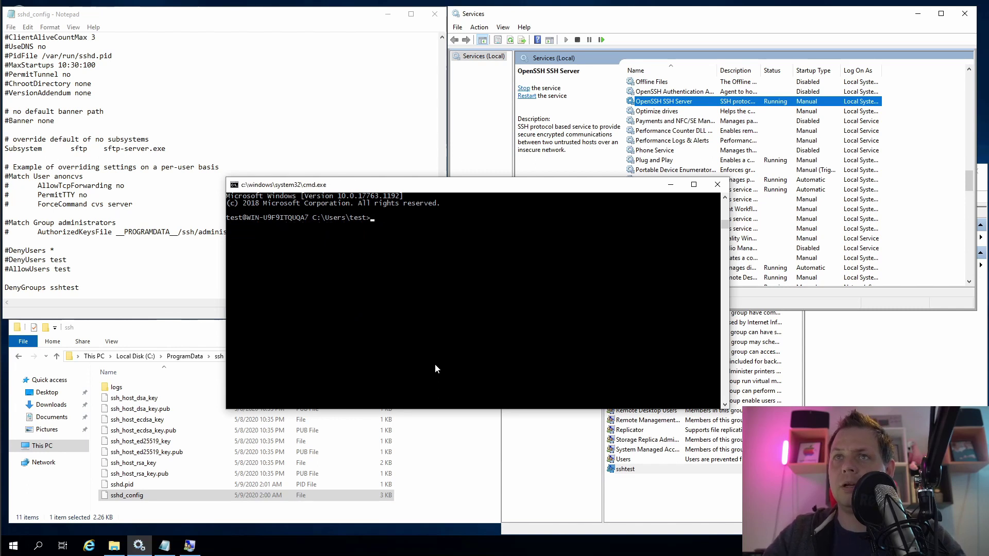
text(exit)
key(Return)
key(alt+F4)
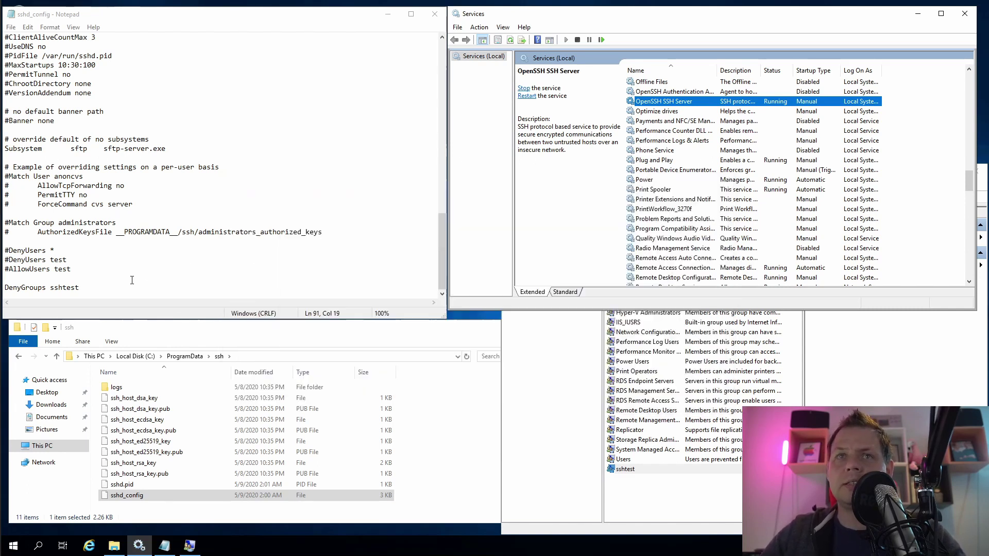
Comment out DenyGroups sshtest, add an 'AllowGroups sshtest' line, and save sshd_config
key(ctrl+shift+Left)
key(ctrl+shift+Left)
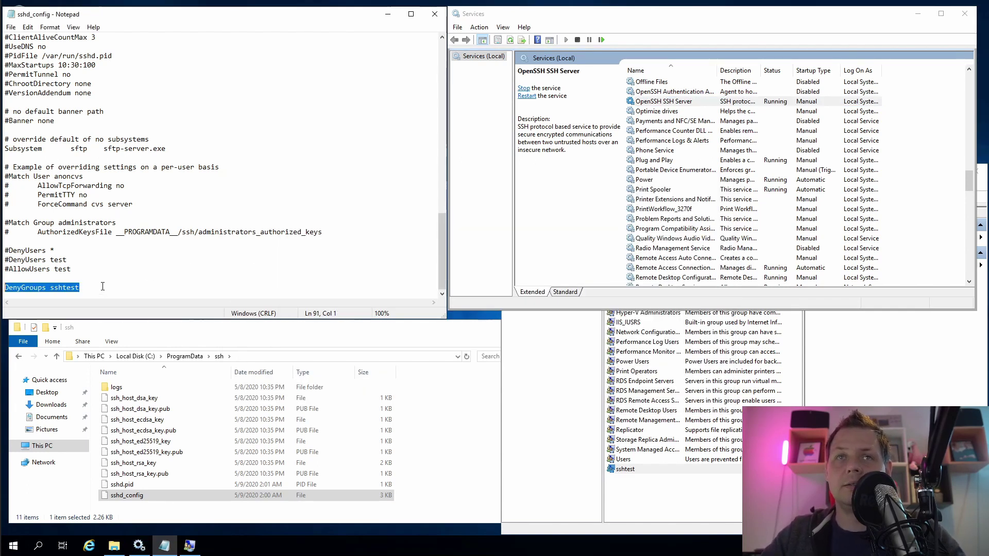
key(Left)
scroll(102, 286, down, 1)
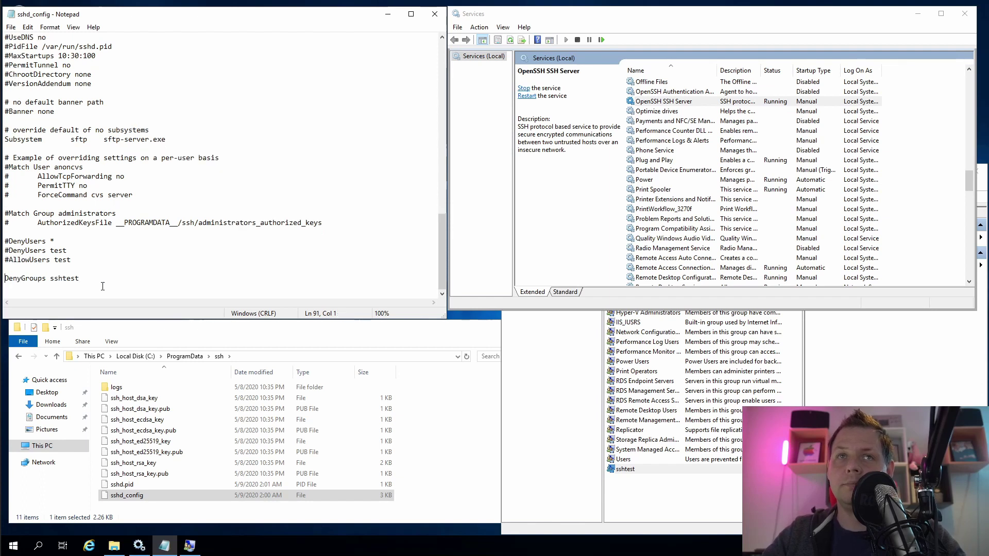
text(#)
key(ctrl+v)
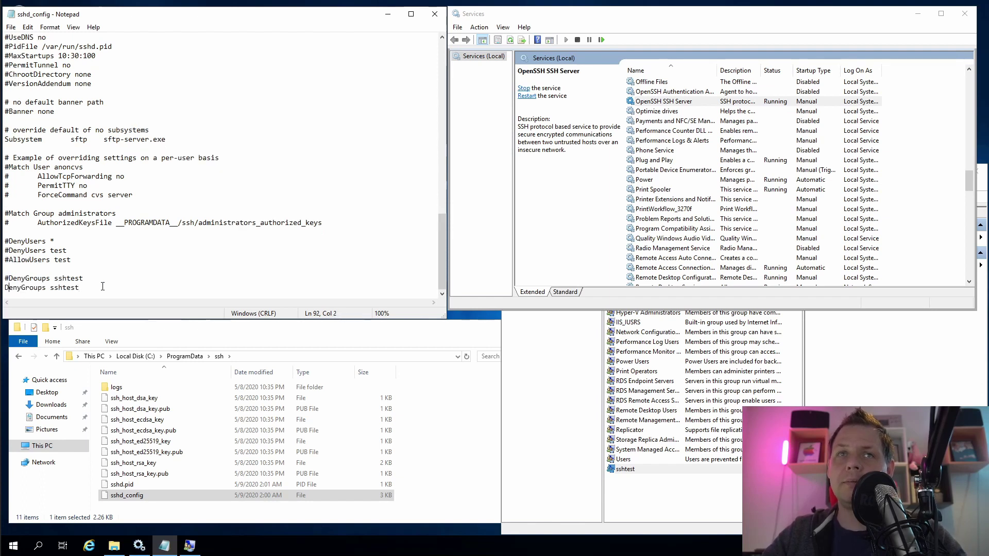
key(BackSpace)
key(Delete)
key(Delete)
key(Delete)
text(Allow)
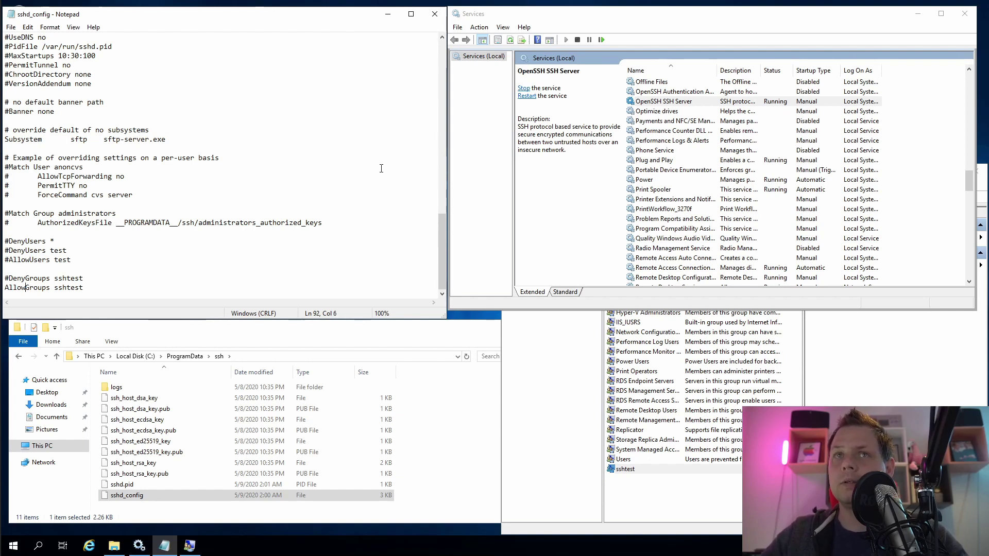
key(ctrl+s)
Restart OpenSSH SSH Server and confirm the ssh login as test is refused
right_click(682, 102)
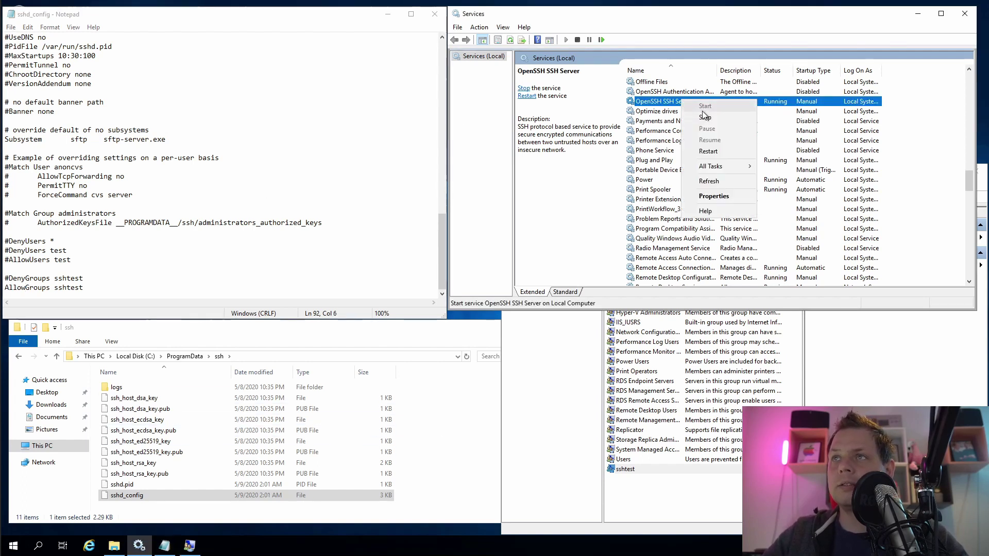
click(708, 151)
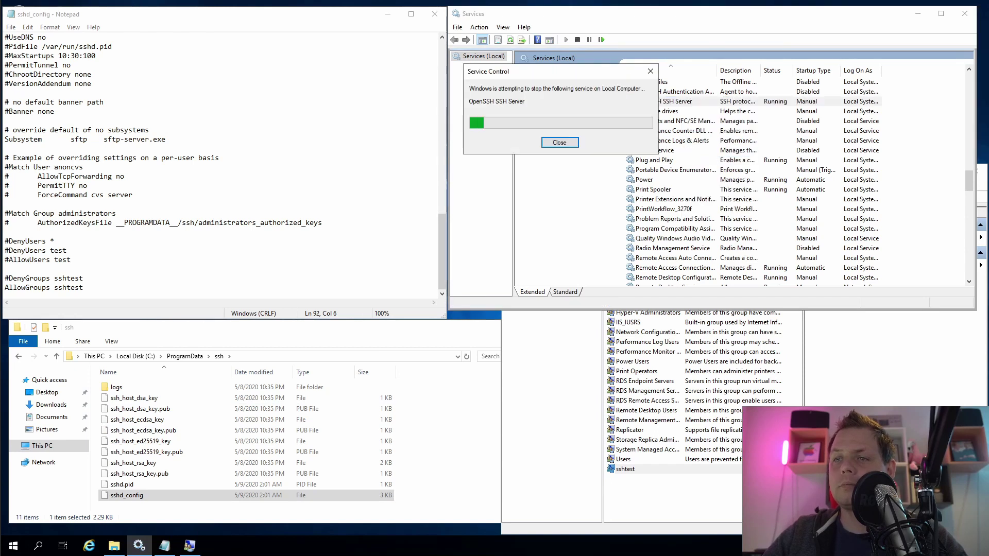
key(alt+Tab)
key(Up)
key(Return)
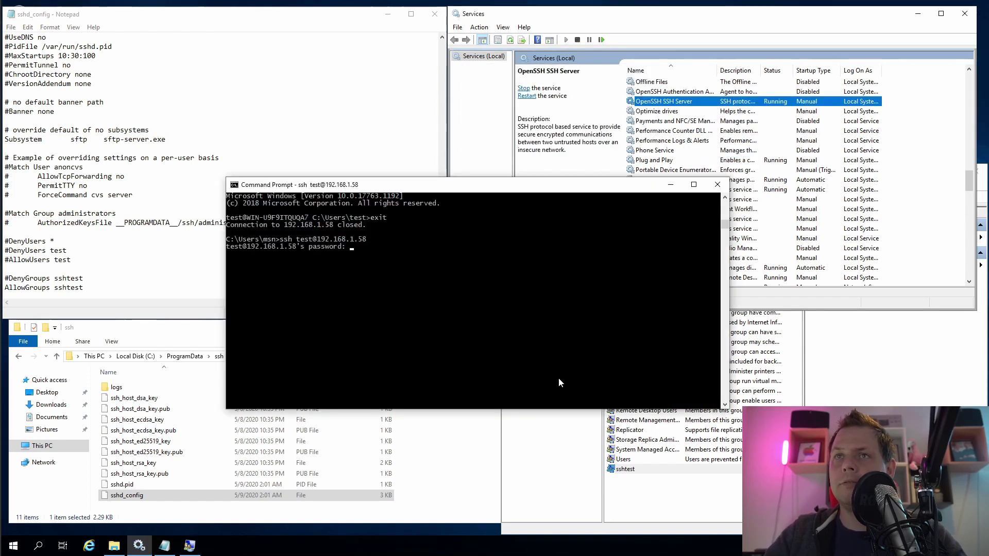
key(Return)
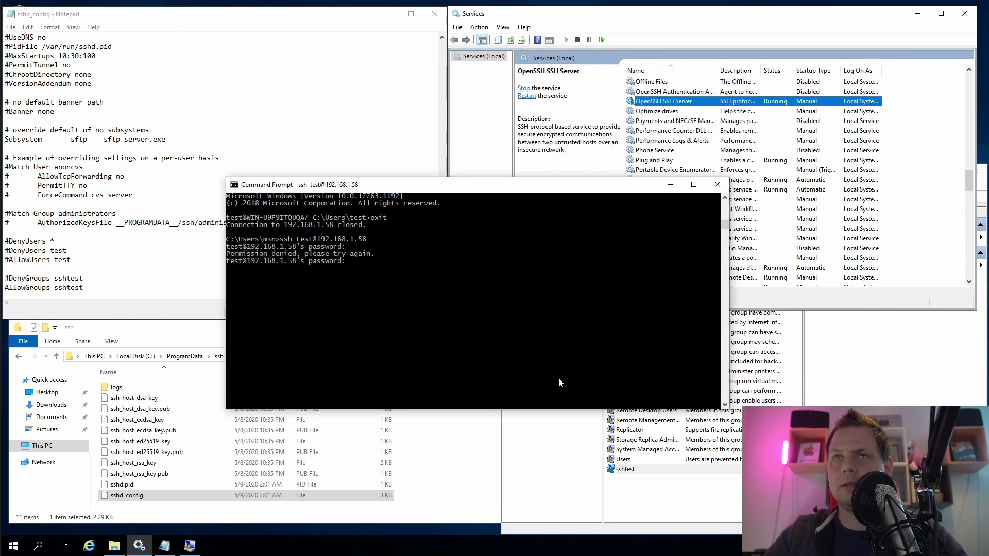
key(ctrl+c)
Log in over ssh as administrator successfully, then exit the session
key(Up)
key(Up)
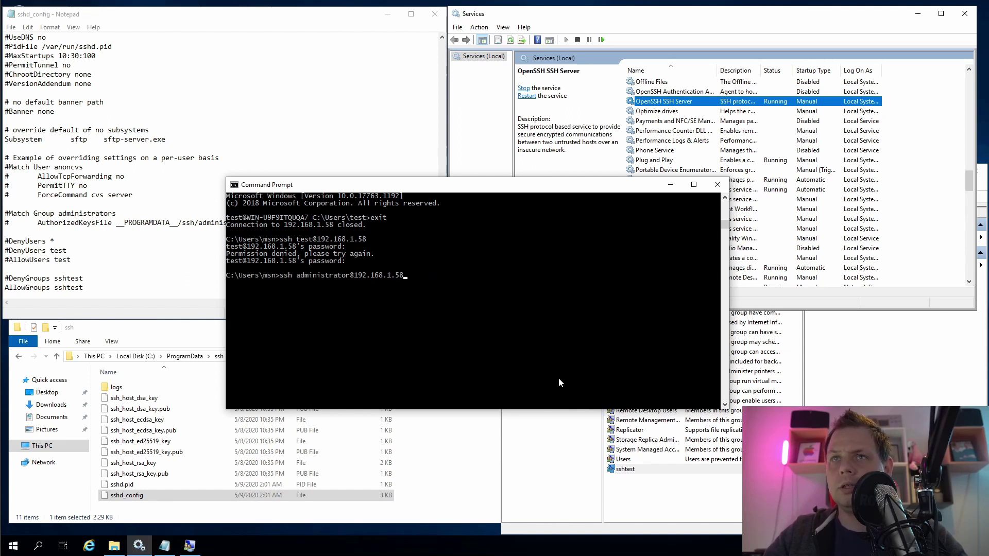
key(Return)
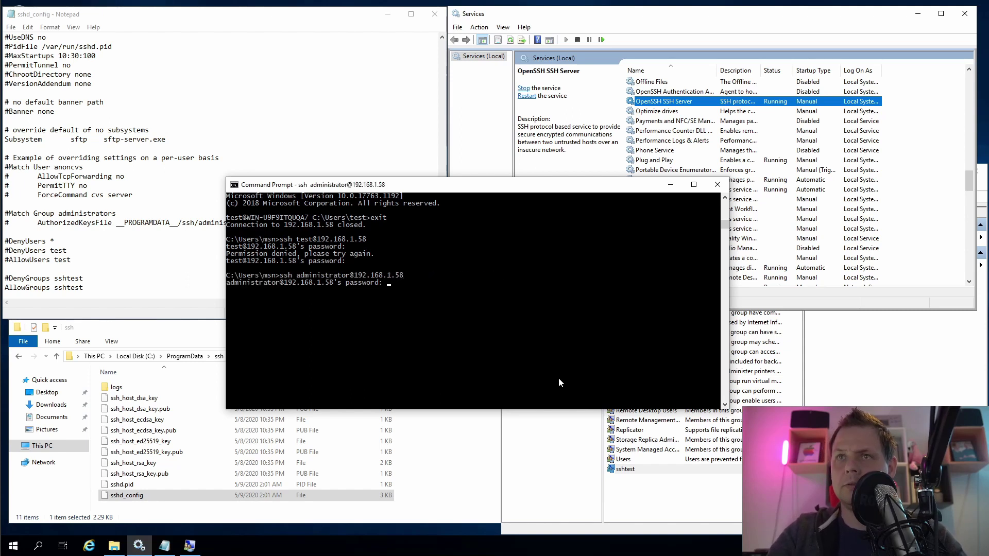
key(Return)
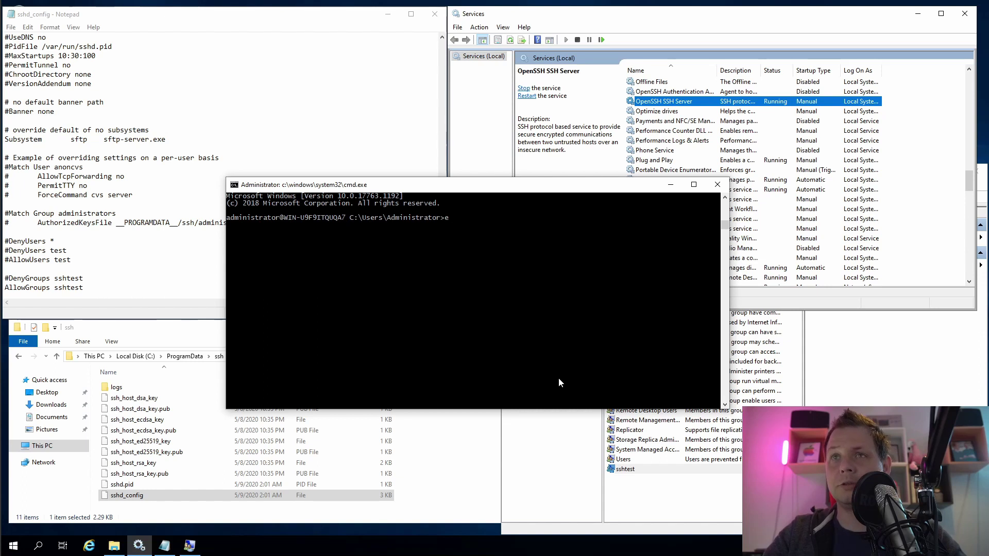
text(exit)
key(Return)
key(alt+F4)
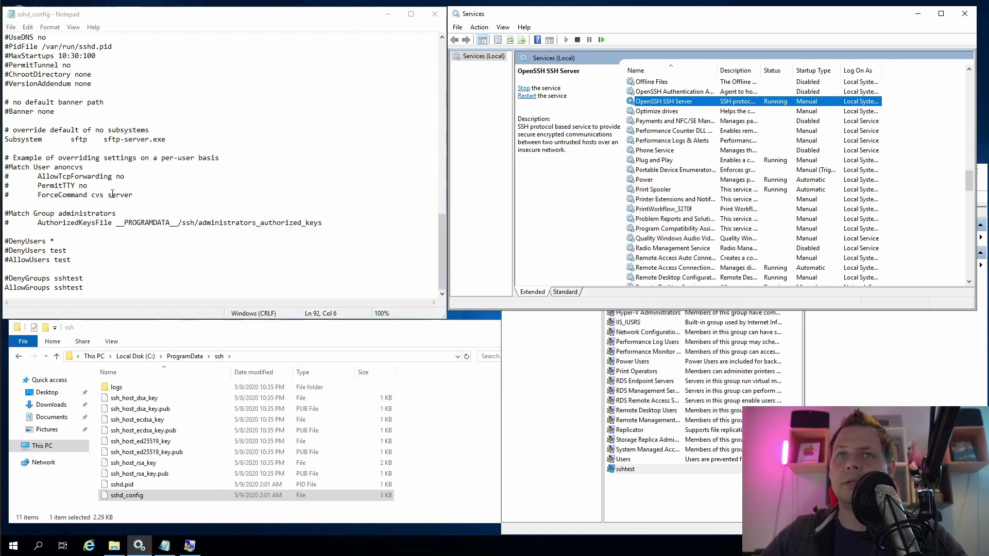
mouse_move(324, 223)
mouse_down()
mouse_move(26, 213)
mouse_move(325, 231)
mouse_up()
click(42, 213)
click(330, 231)
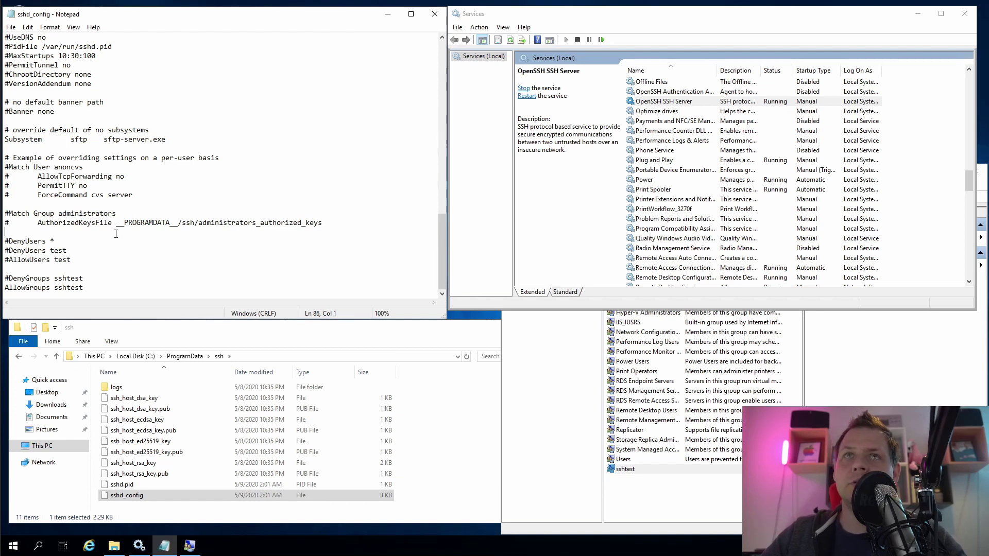
click(672, 102)
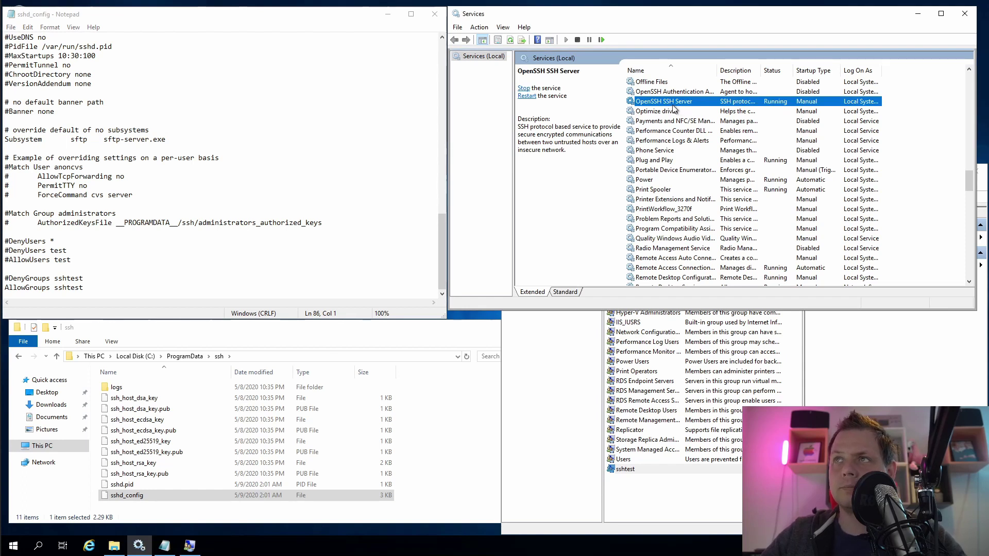
click(164, 269)
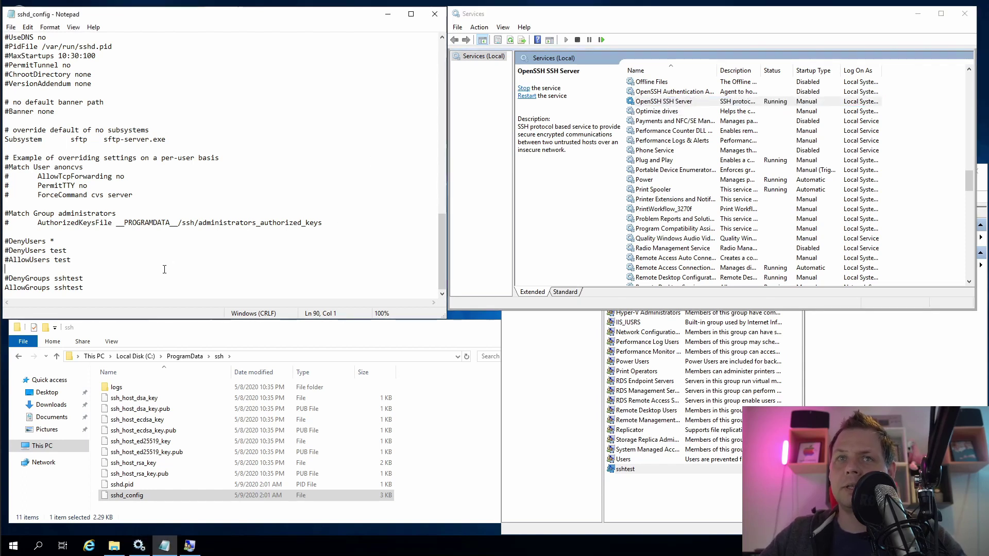